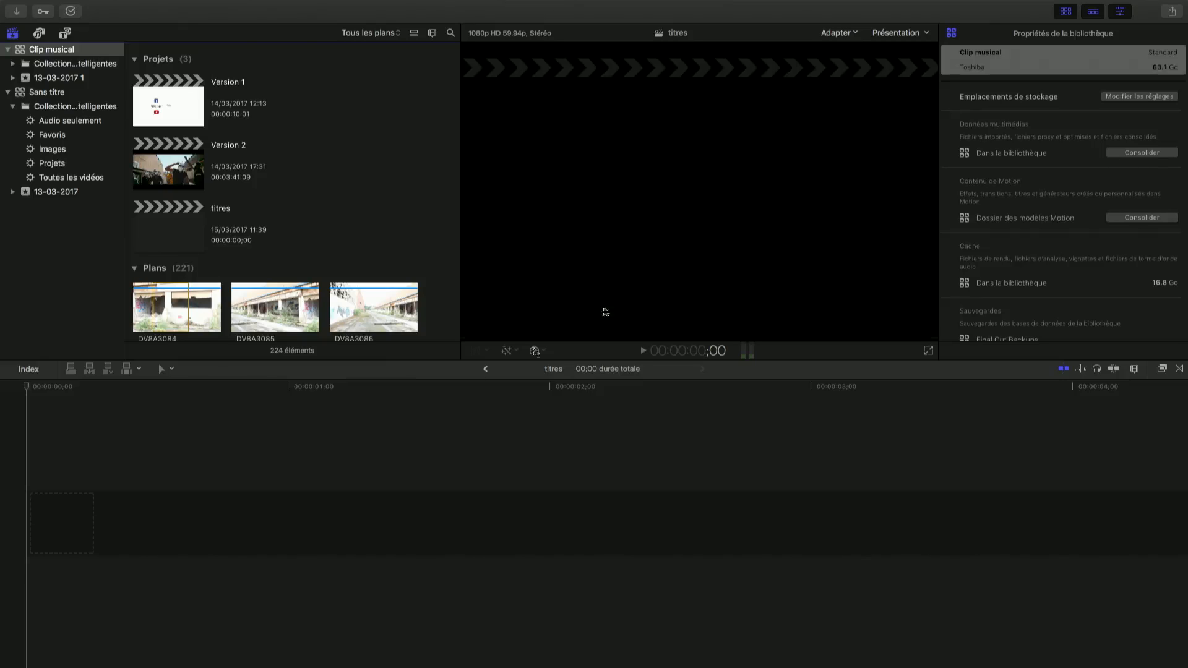
Look through the library clips, the iTunes music, the installed titles and the installed generators in the browser
{"action": "left_click", "coordinate": [148, 599]}
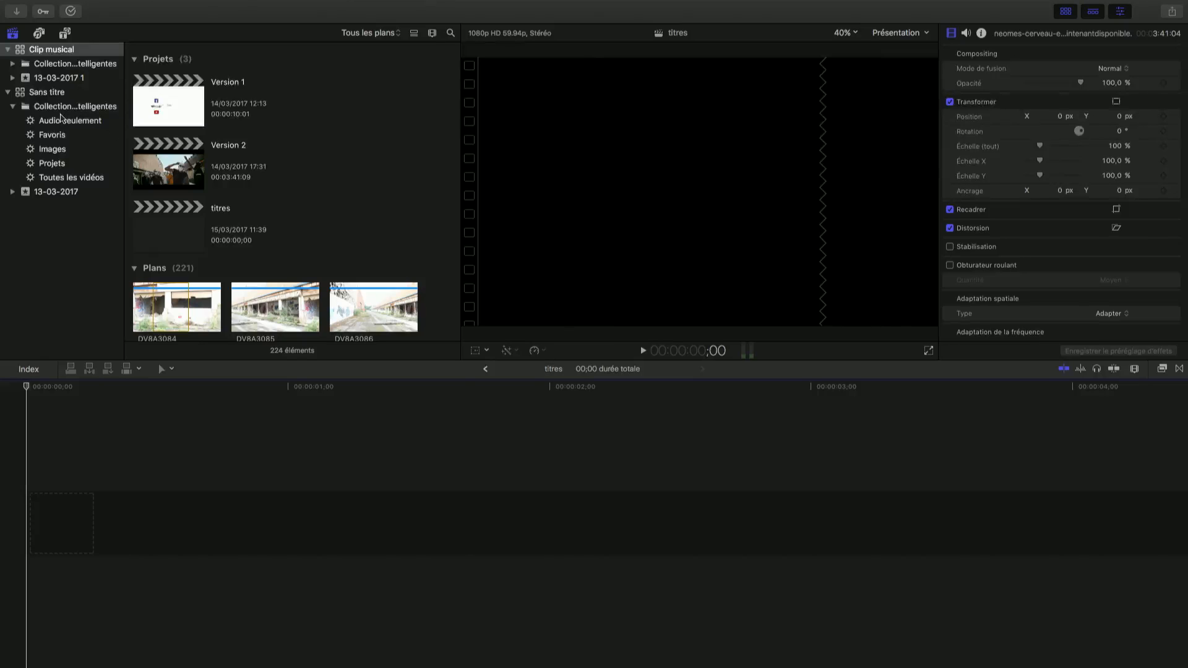
{"action": "left_click", "coordinate": [14, 33]}
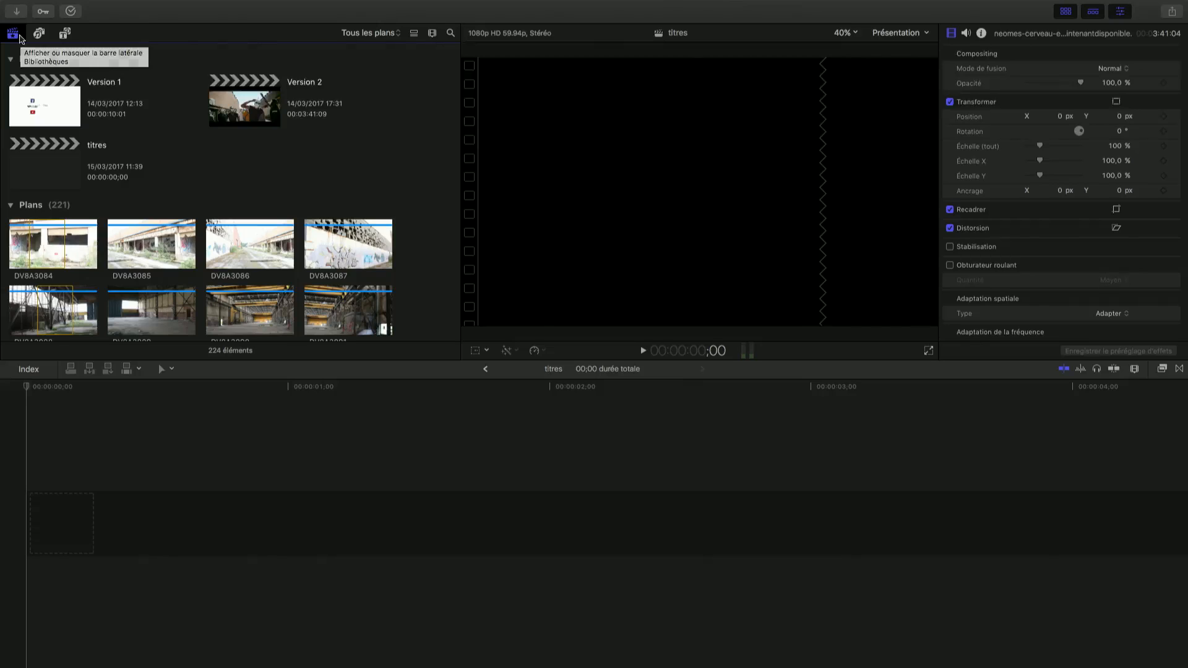
{"action": "left_click", "coordinate": [40, 34]}
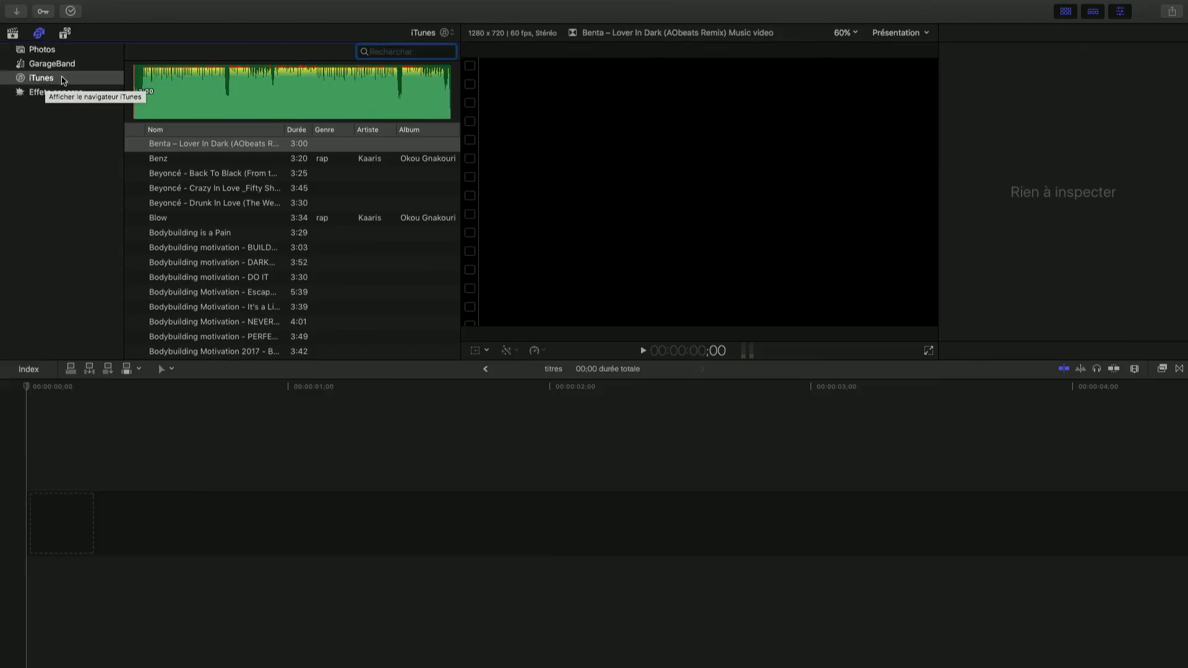
{"action": "left_click", "coordinate": [65, 34]}
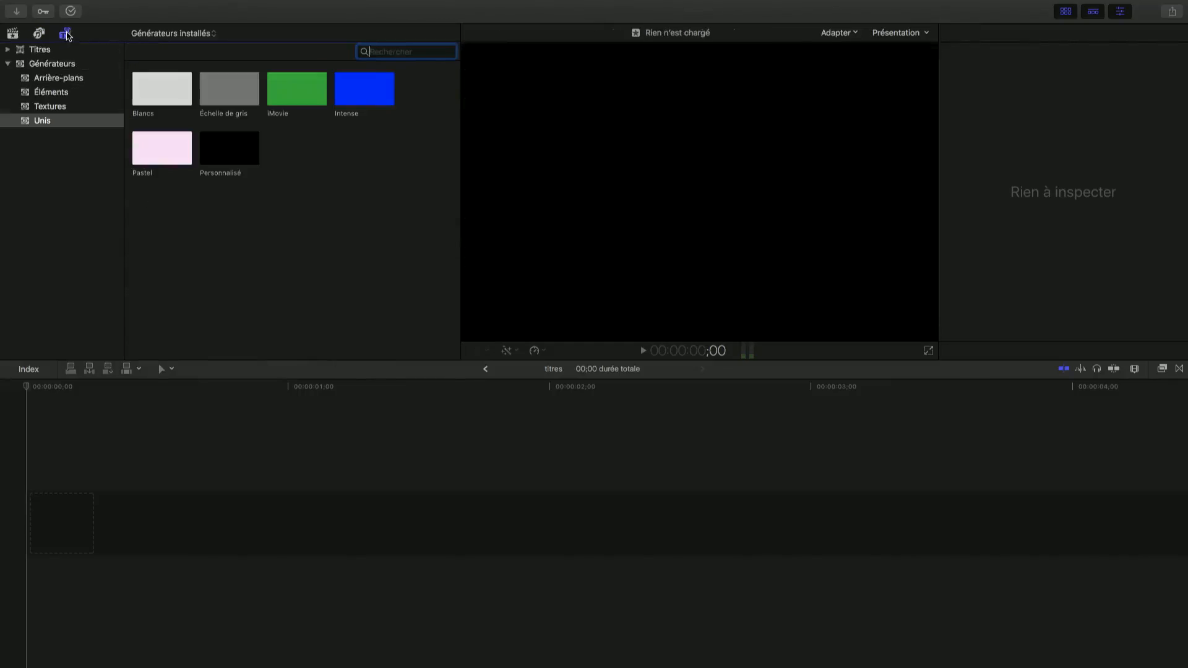
{"action": "left_click", "coordinate": [38, 49]}
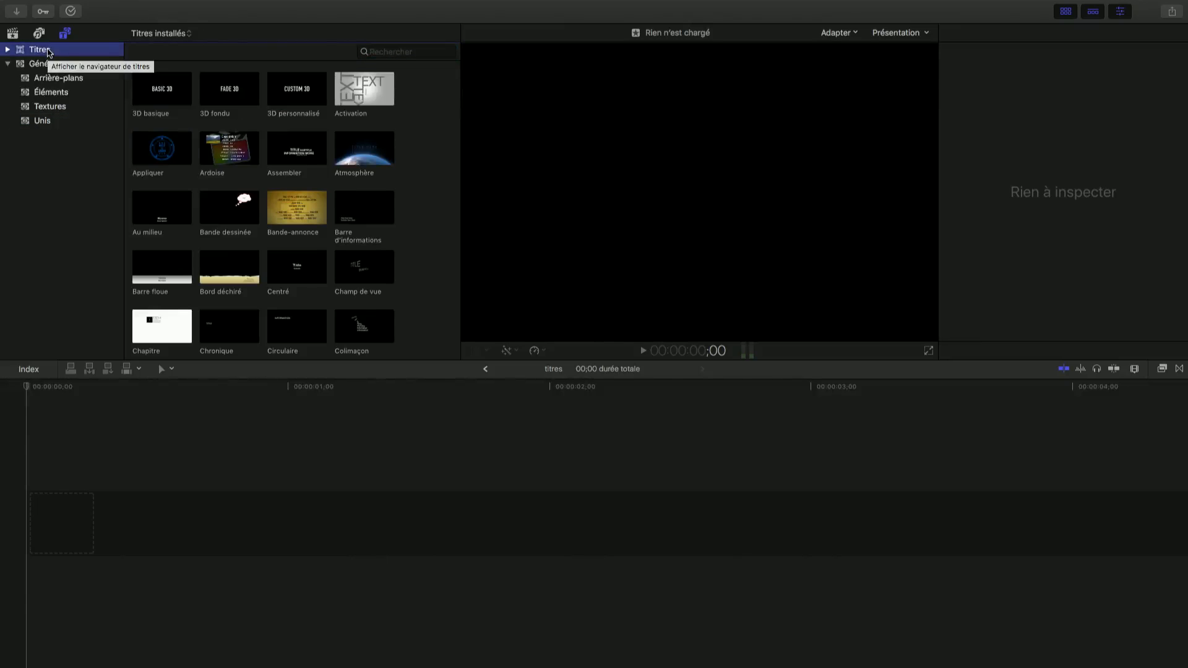
{"action": "left_click", "coordinate": [288, 96]}
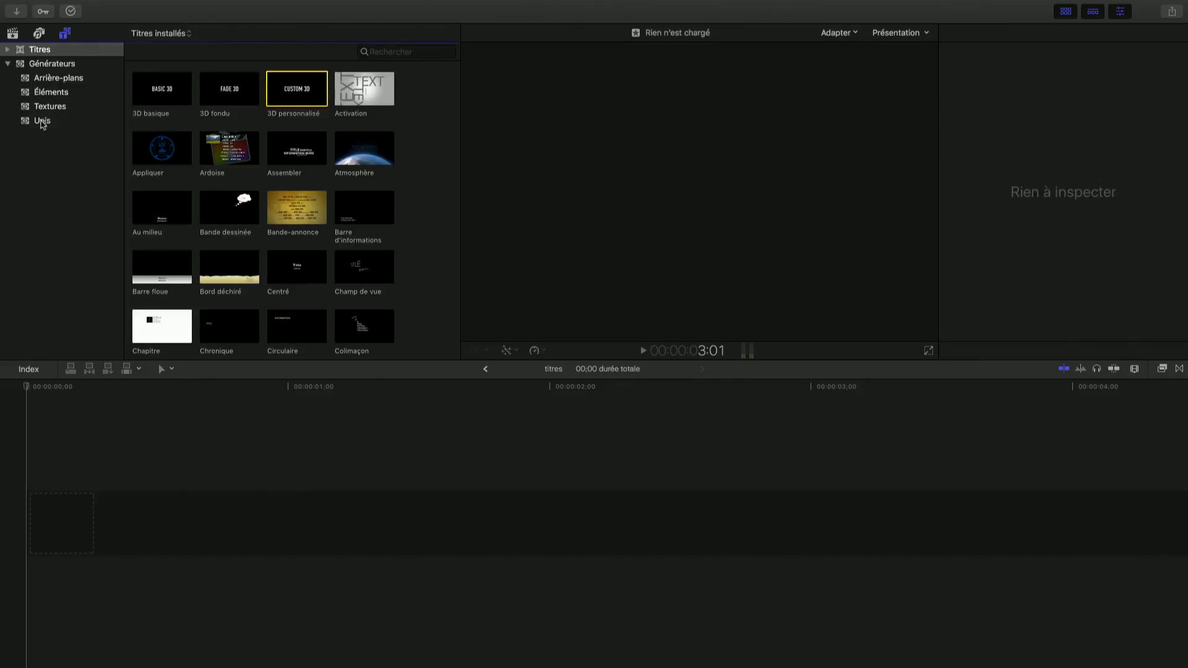
{"action": "left_click", "coordinate": [58, 66]}
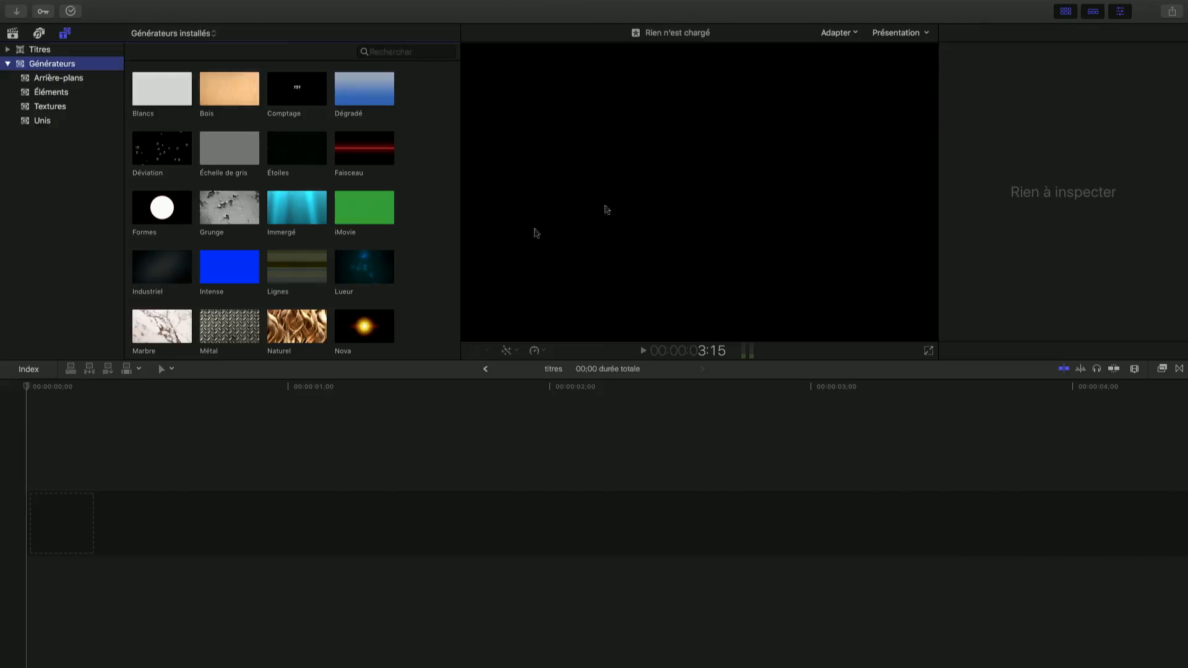
{"action": "left_click", "coordinate": [608, 381]}
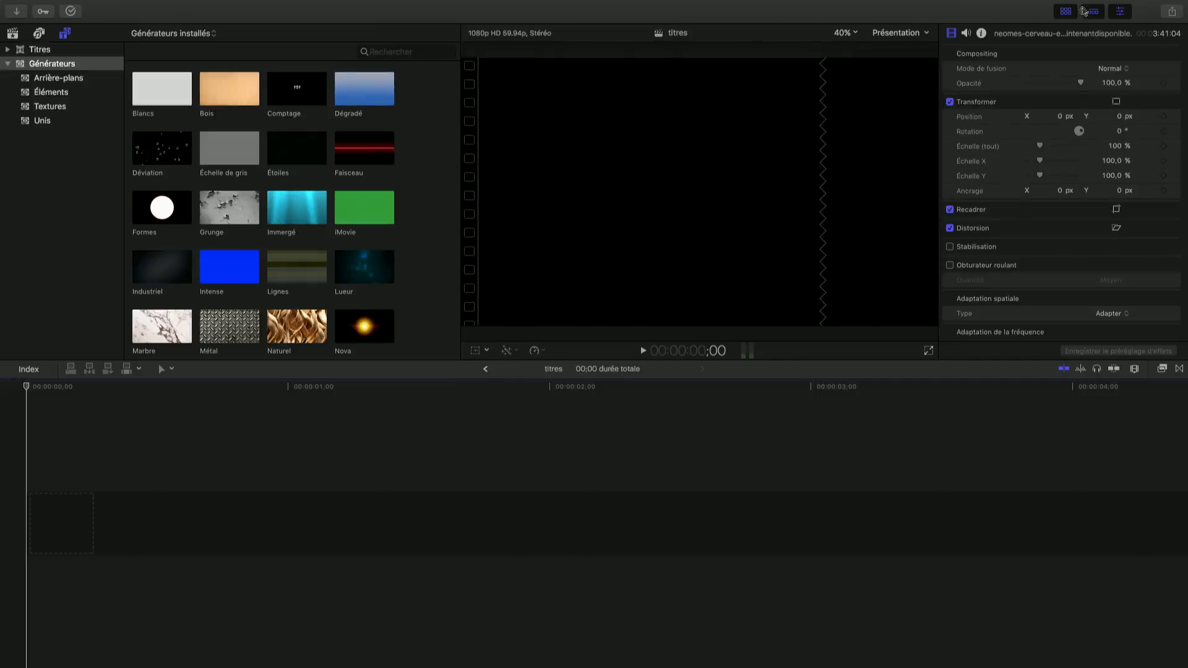
Hide and restore the browser pane, and do the same with the timeline pane
{"action": "left_click", "coordinate": [1066, 12]}
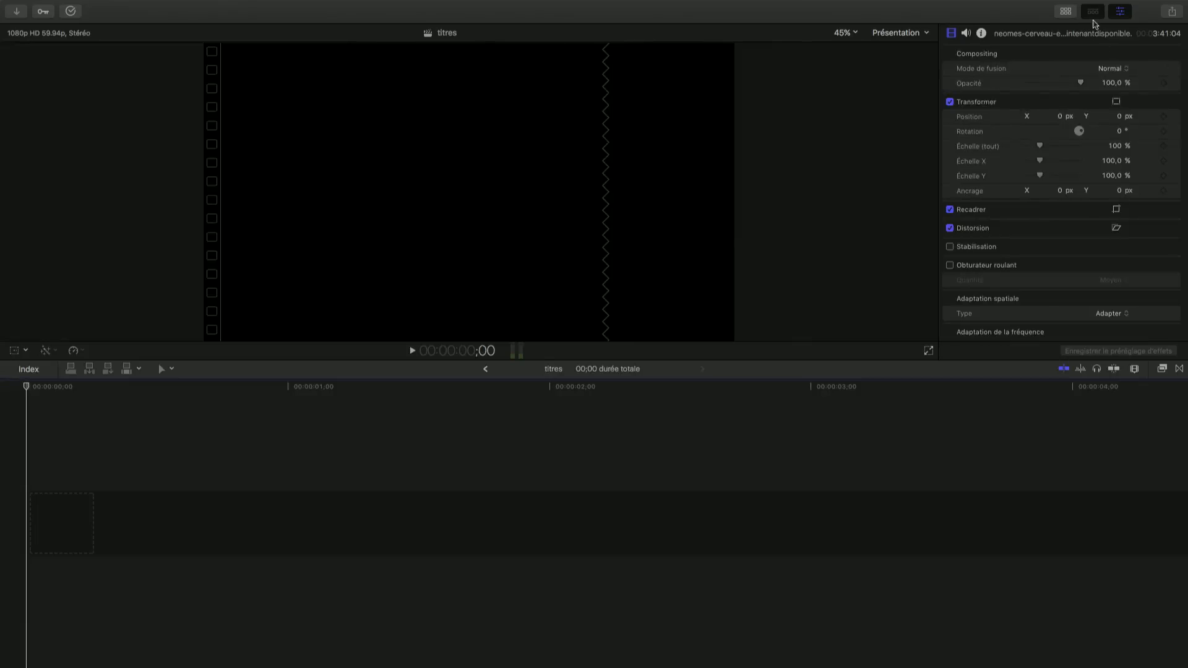
{"action": "left_click", "coordinate": [1092, 13]}
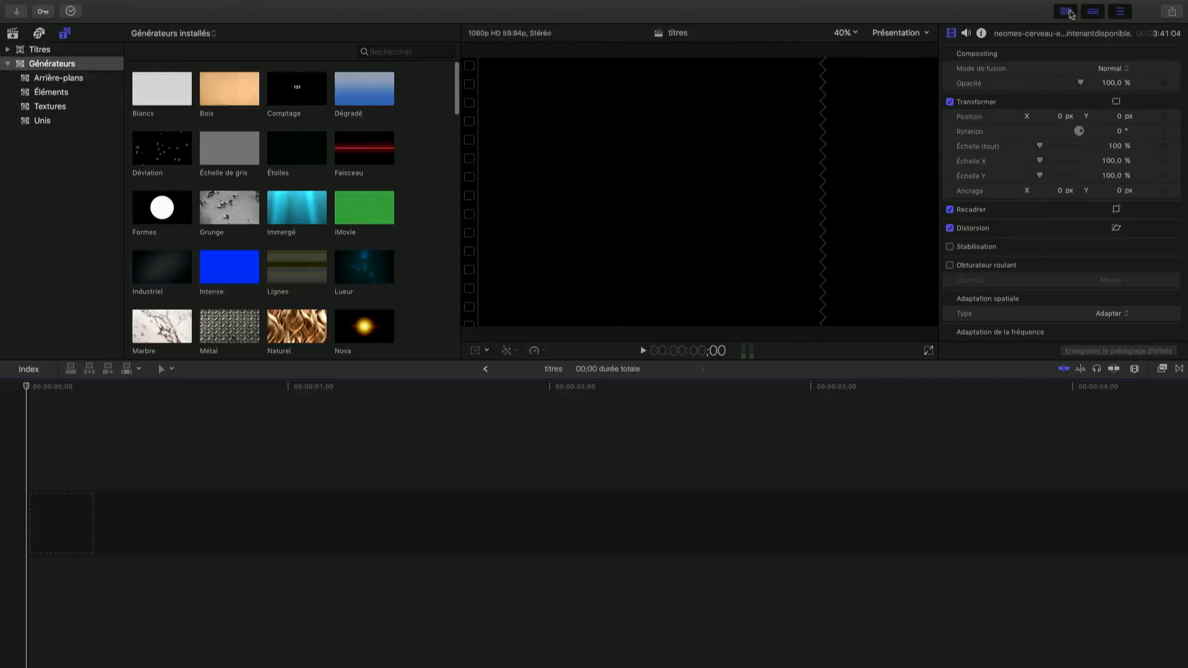
{"action": "left_click", "coordinate": [1093, 13]}
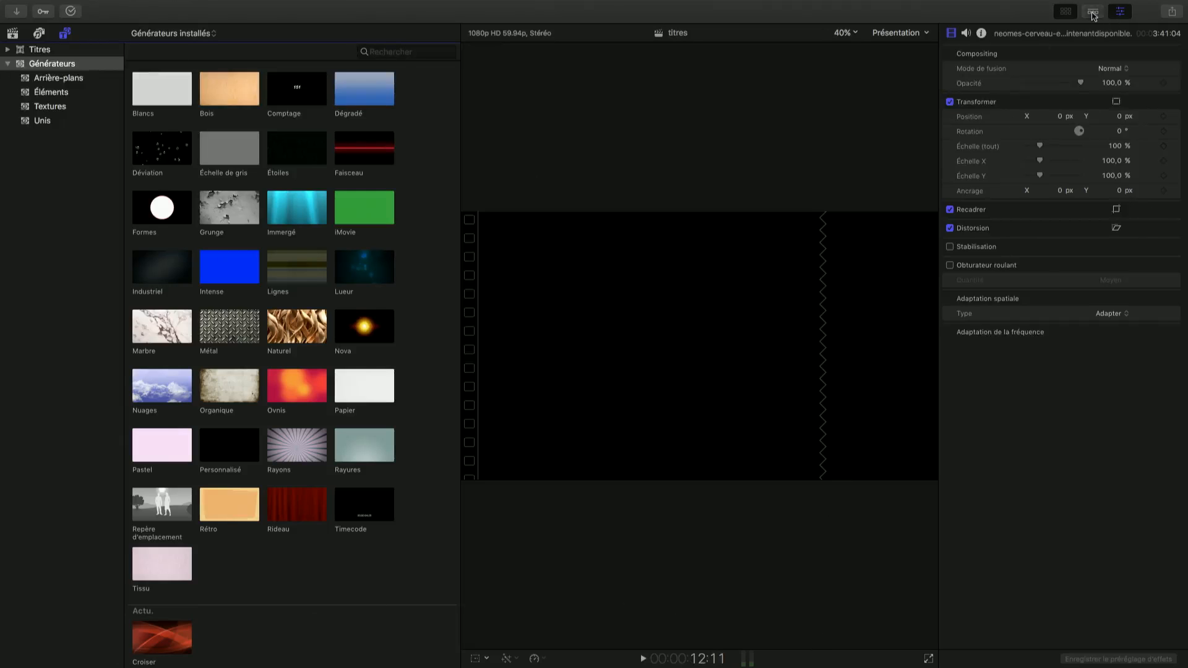
{"action": "left_click", "coordinate": [1065, 11]}
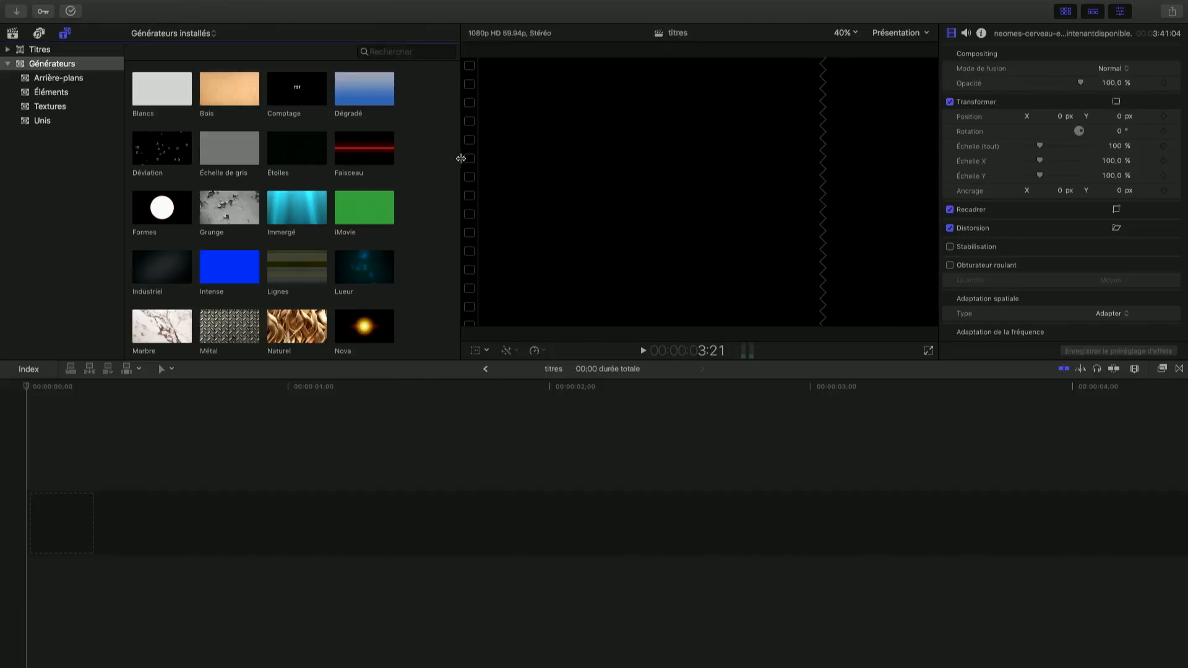
Widen the browser slightly against the viewer and make the timeline area a little shorter
{"action": "mouse_move", "coordinate": [463, 158]}
{"action": "left_mouse_down"}
{"action": "mouse_move", "coordinate": [532, 160]}
{"action": "mouse_move", "coordinate": [464, 164]}
{"action": "left_mouse_up"}
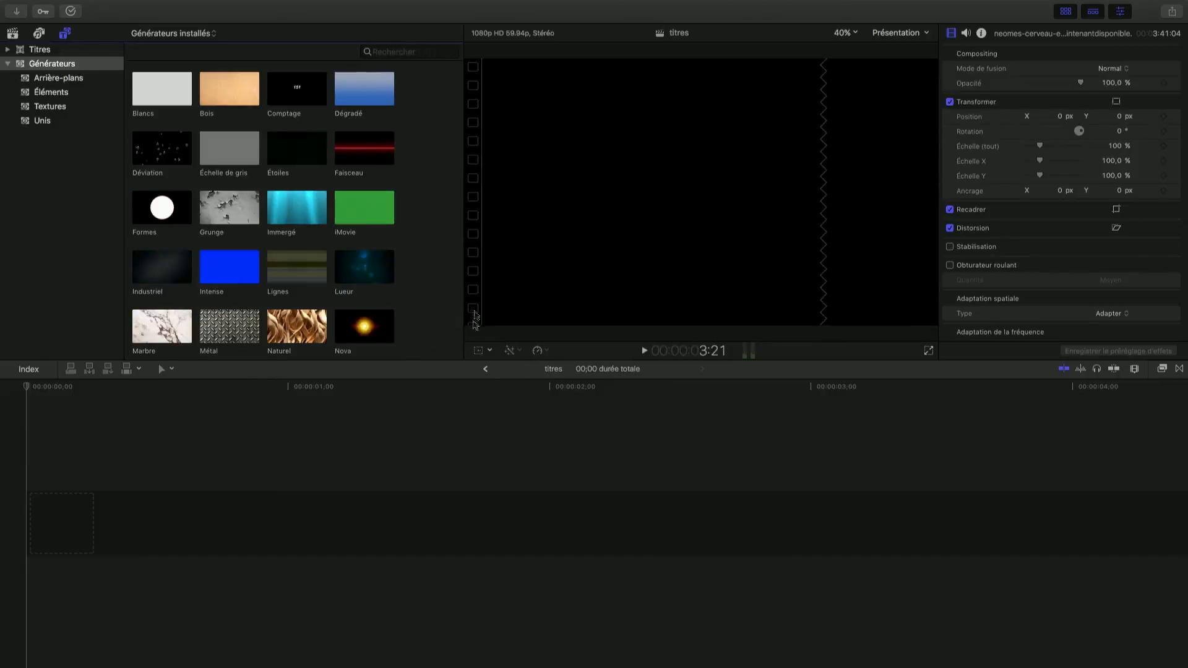
{"action": "left_click_drag", "start_coordinate": [453, 365], "coordinate": [463, 339]}
{"action": "left_click_drag", "start_coordinate": [464, 389], "coordinate": [464, 368]}
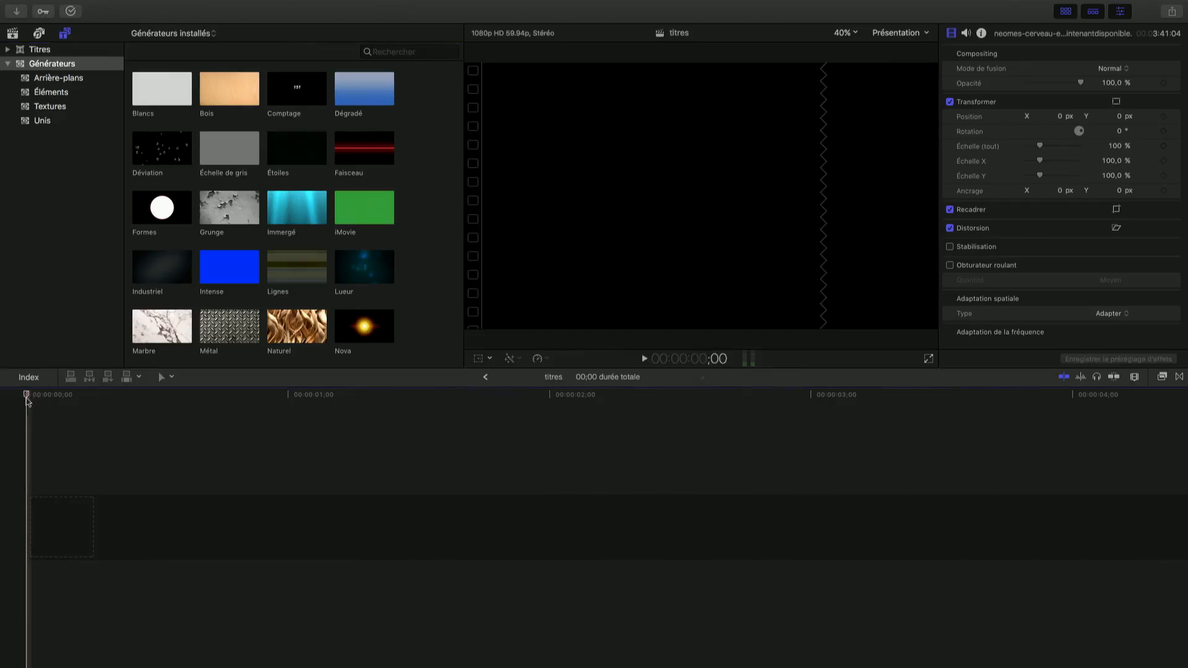
{"action": "left_click_drag", "start_coordinate": [27, 398], "coordinate": [25, 440]}
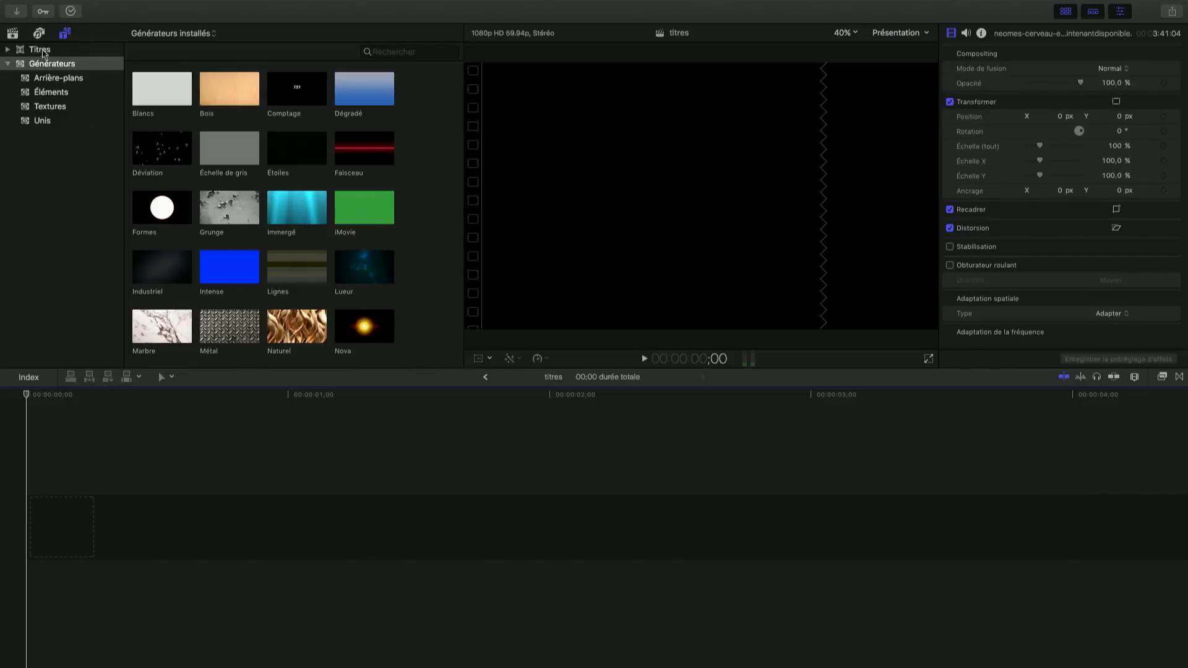
Return to the clips of the Clip musical library and select the GOPR0055 clip
{"action": "left_click", "coordinate": [13, 34]}
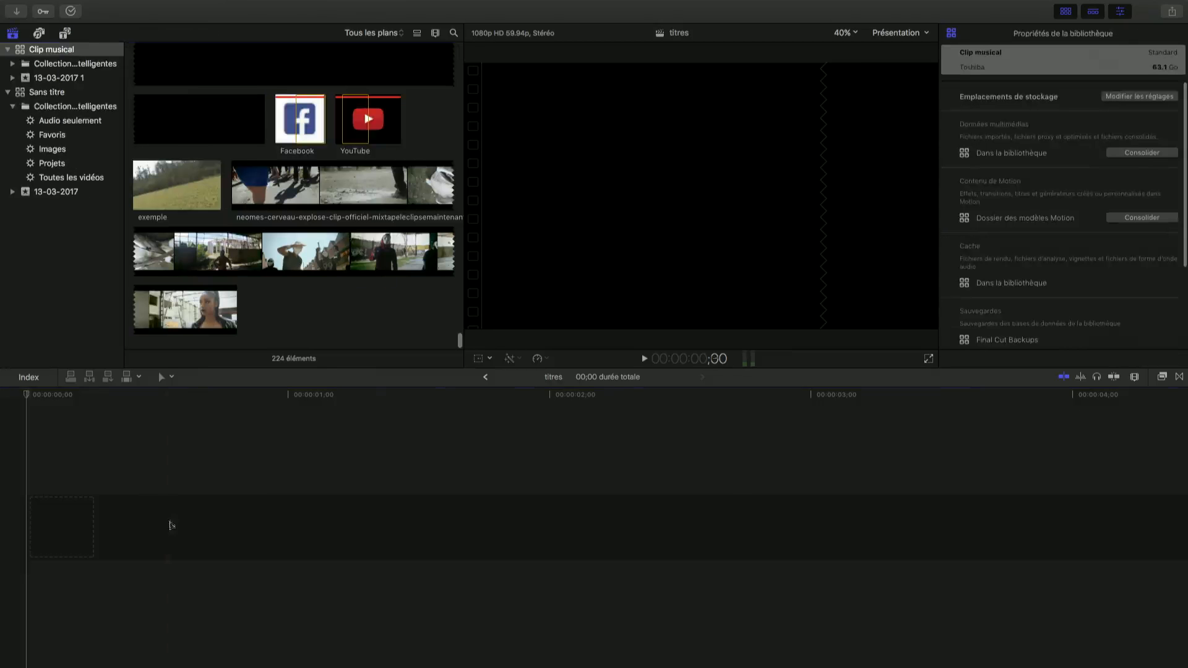
{"action": "scroll", "coordinate": [274, 222], "scroll_direction": "up", "scroll_amount": 5}
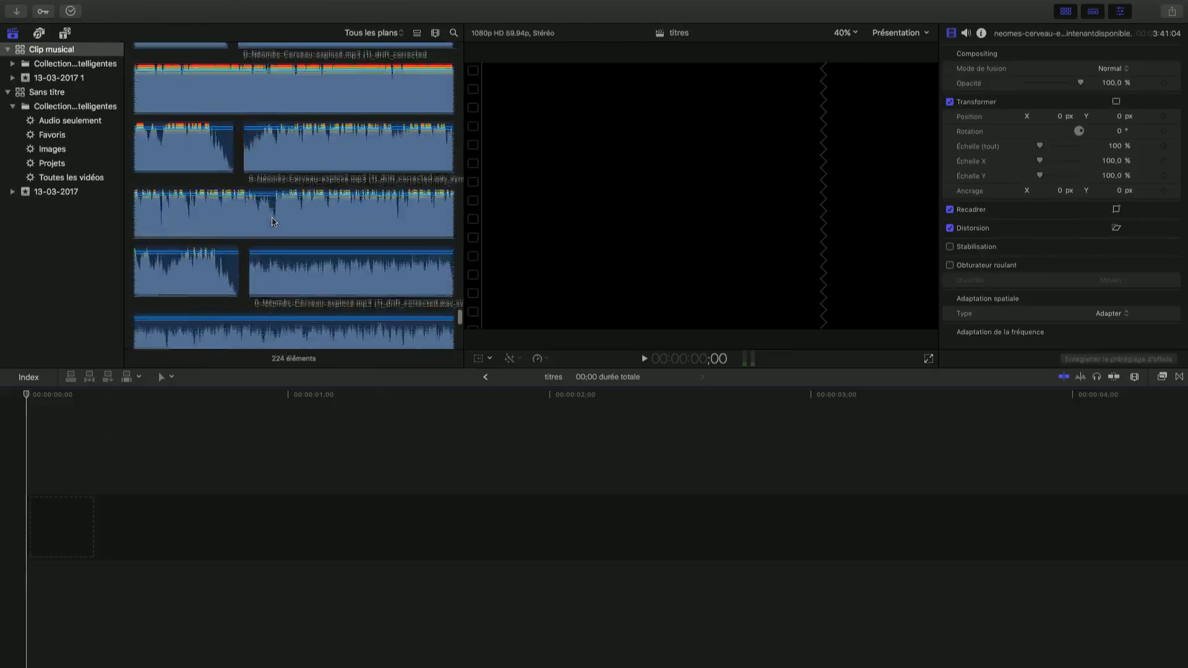
{"action": "scroll", "coordinate": [272, 222], "scroll_direction": "up", "scroll_amount": 3}
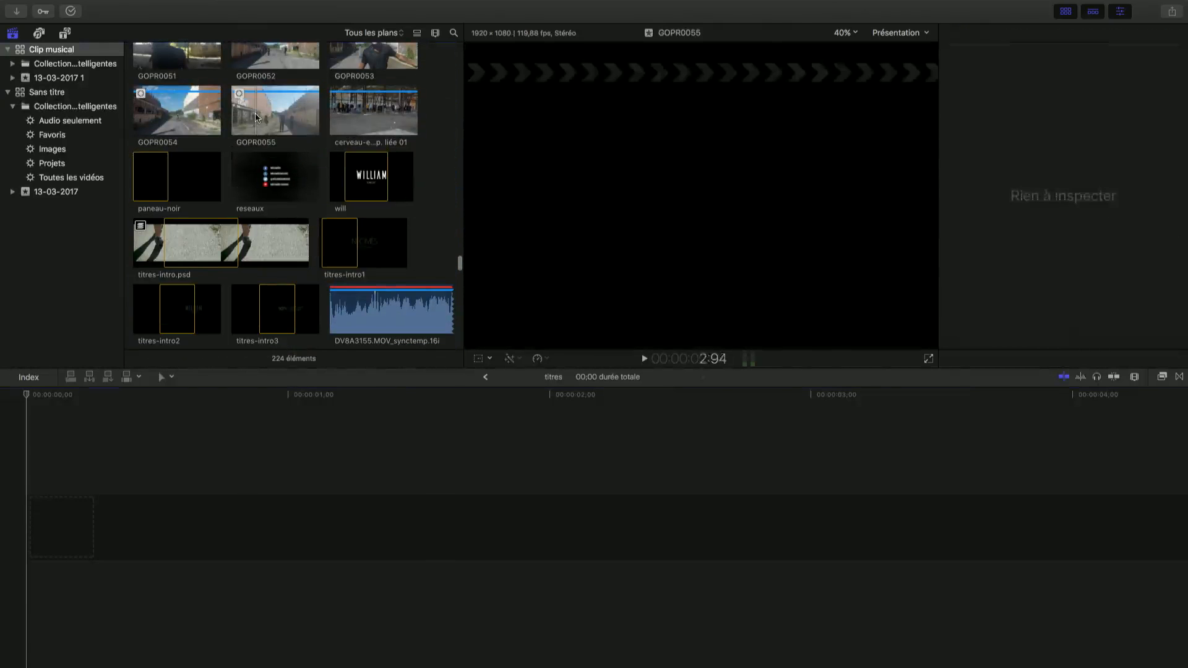
{"action": "left_click", "coordinate": [251, 116]}
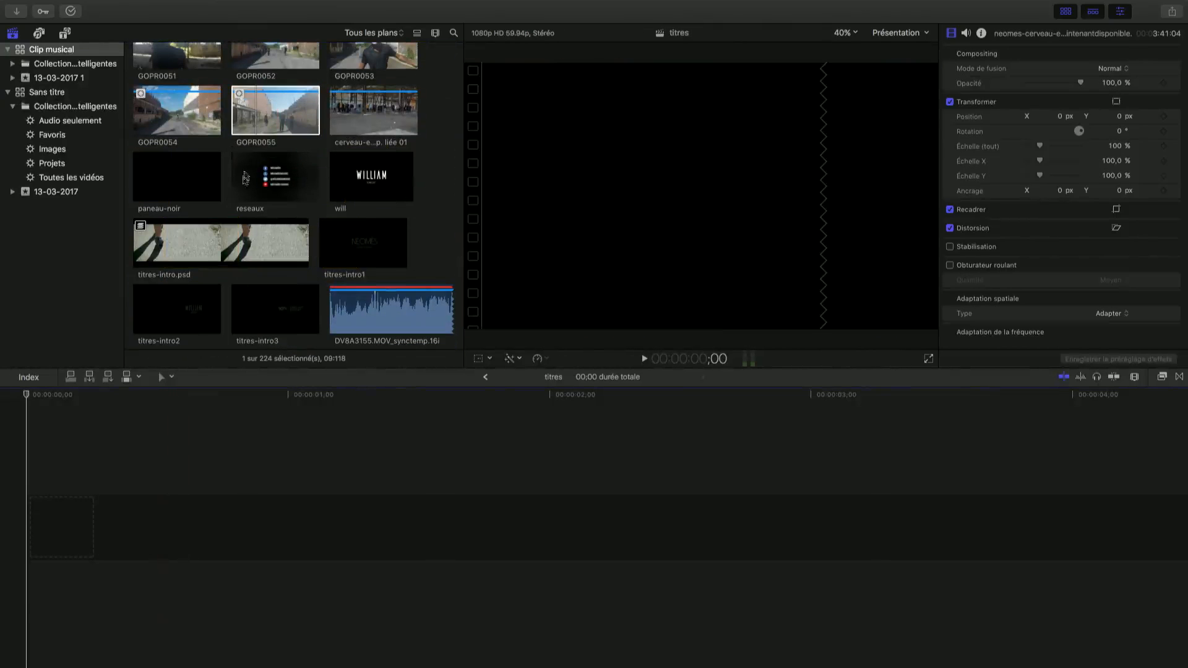
{"action": "left_click", "coordinate": [273, 109]}
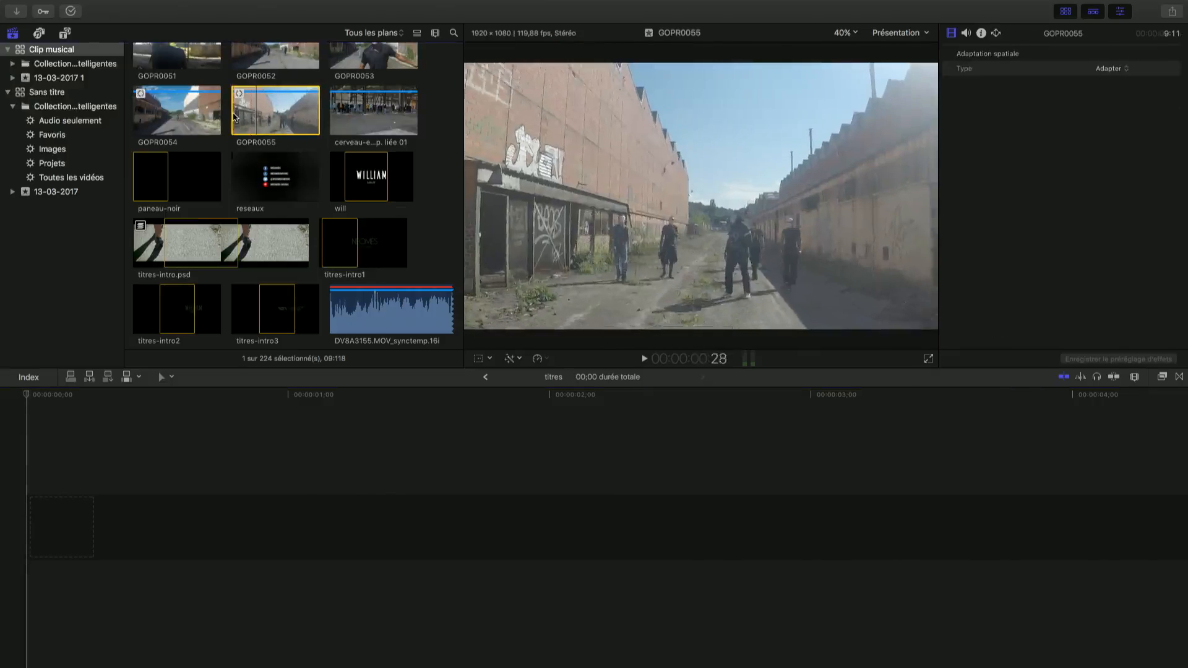
{"action": "left_click", "coordinate": [131, 527]}
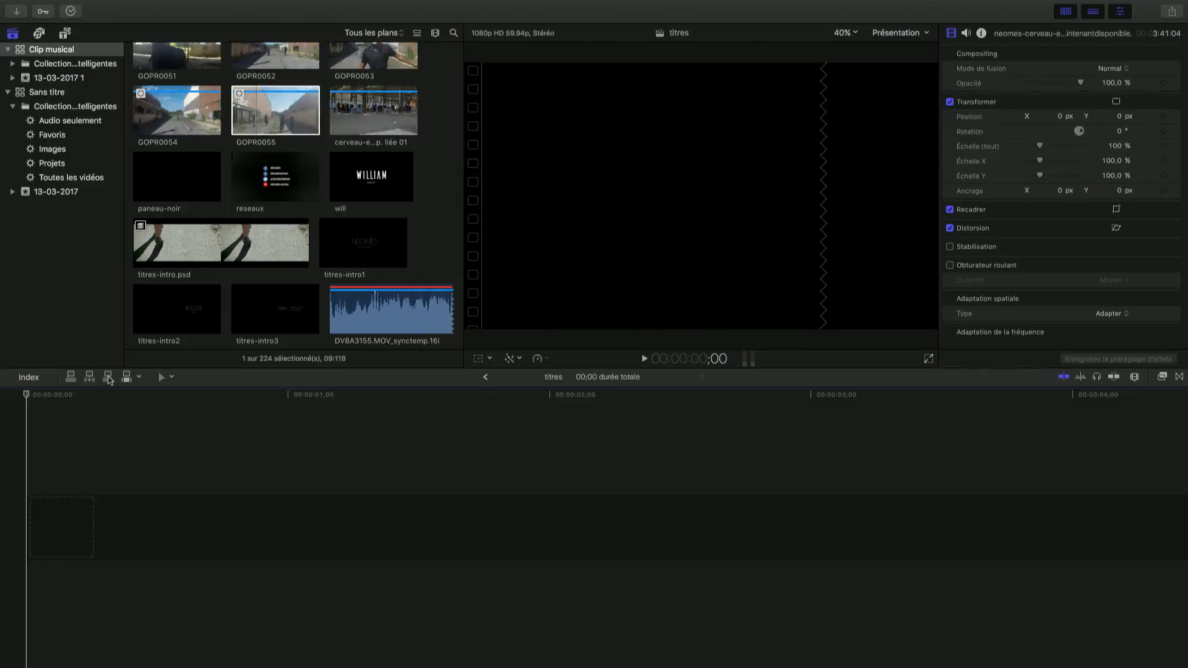
Look through the available editing tools, the viewer's transform options and the colour and audio enhancement options
{"action": "left_click", "coordinate": [171, 378]}
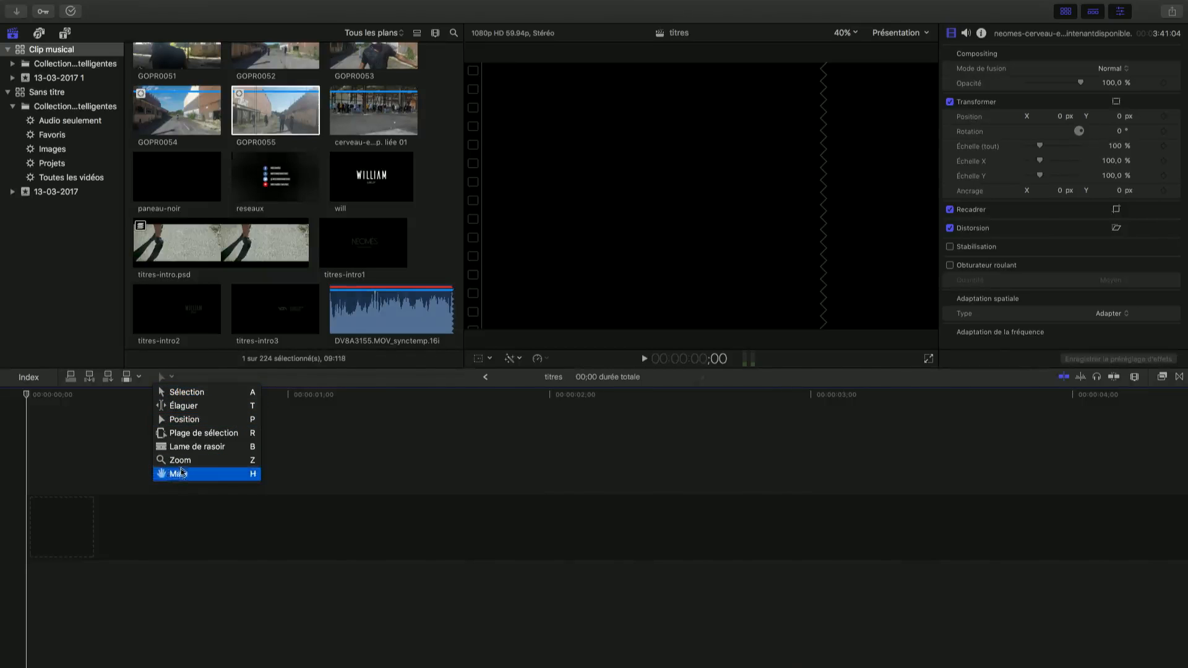
{"action": "left_click", "coordinate": [172, 379]}
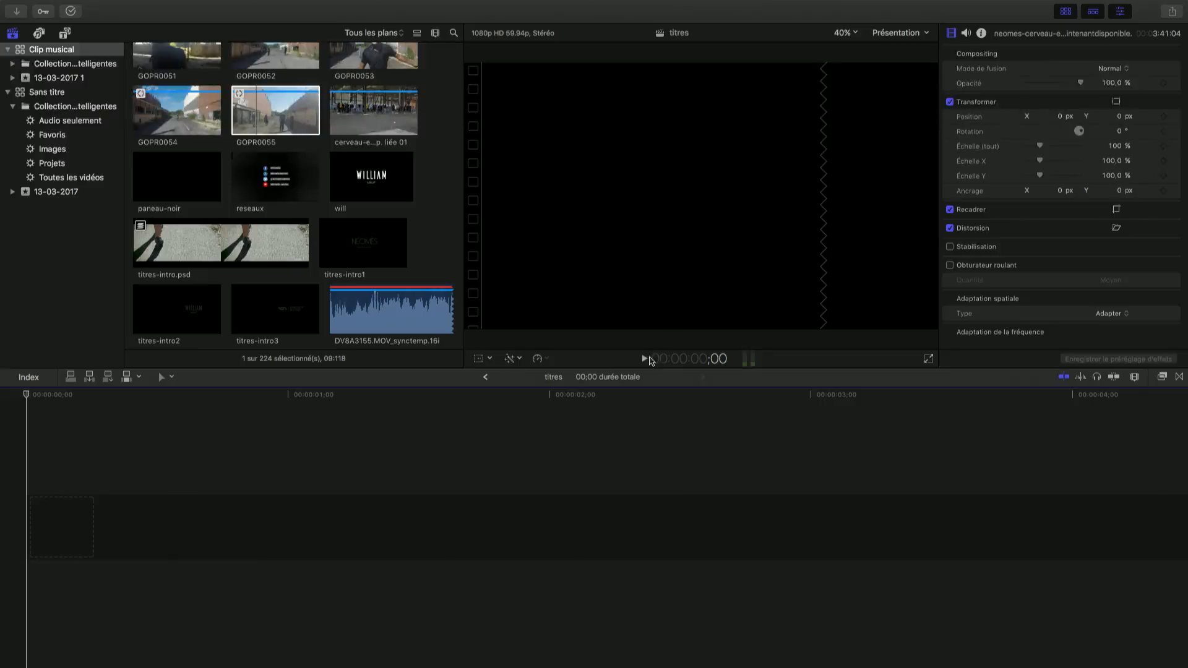
{"action": "left_click", "coordinate": [488, 358]}
{"action": "left_click", "coordinate": [488, 359]}
{"action": "left_click", "coordinate": [520, 359]}
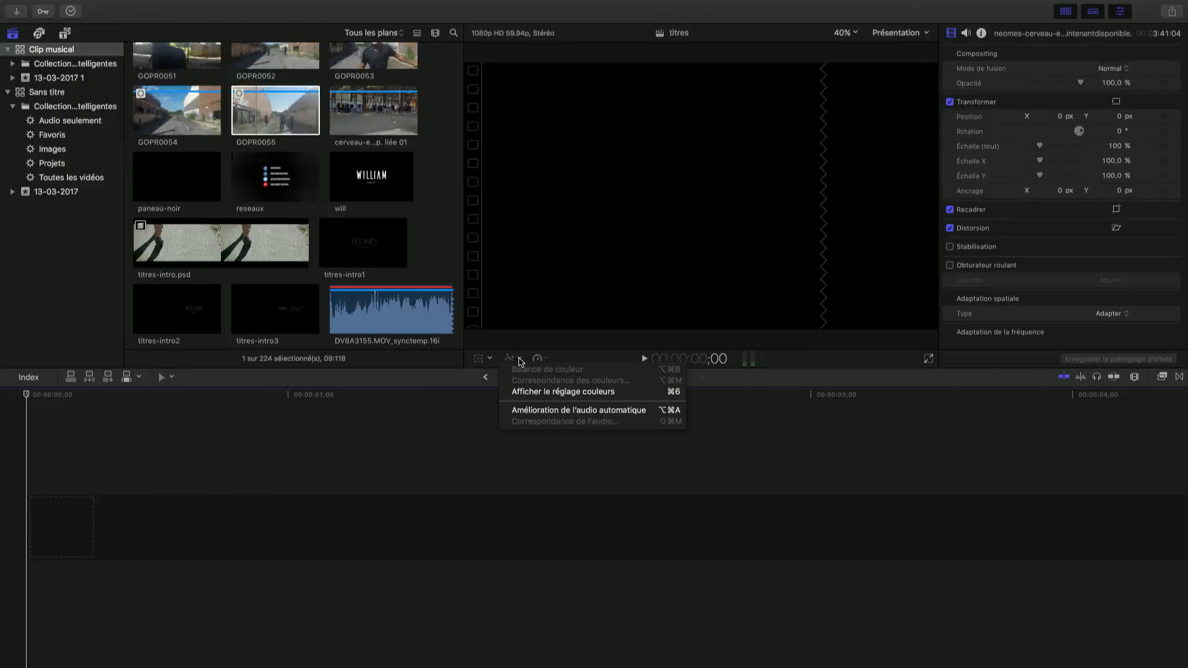
{"action": "left_click", "coordinate": [521, 360]}
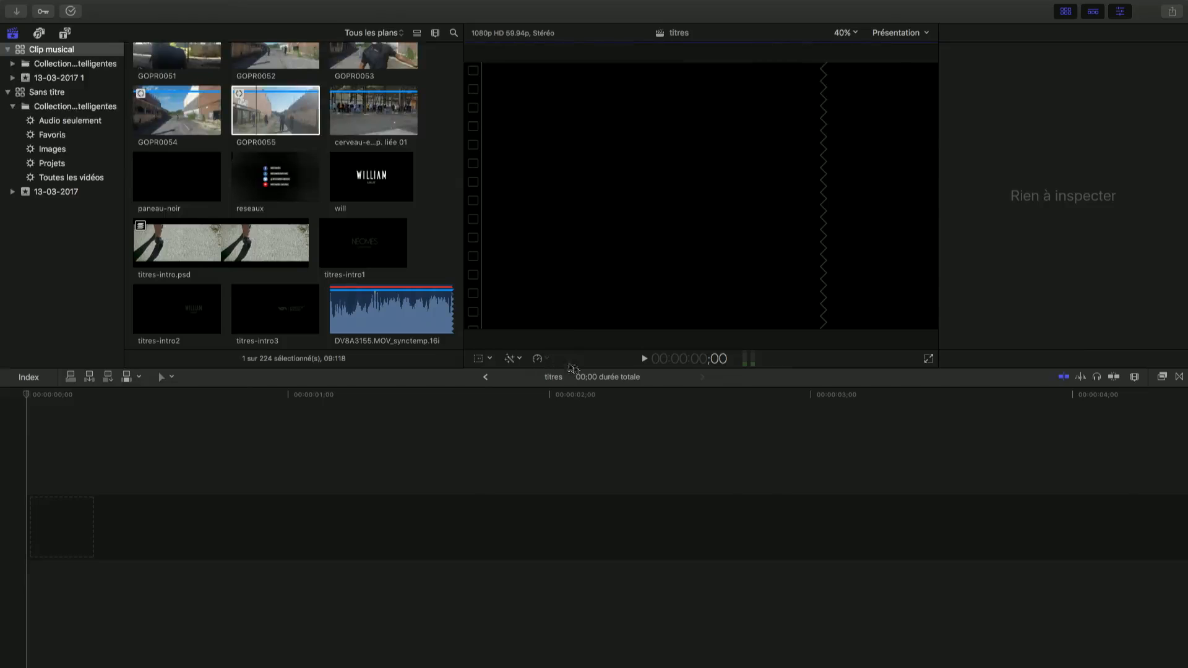
Move the timeline playhead from the start to 1:36 and on to 3:17
{"action": "left_click", "coordinate": [27, 396]}
{"action": "left_click_drag", "start_coordinate": [27, 396], "coordinate": [446, 396]}
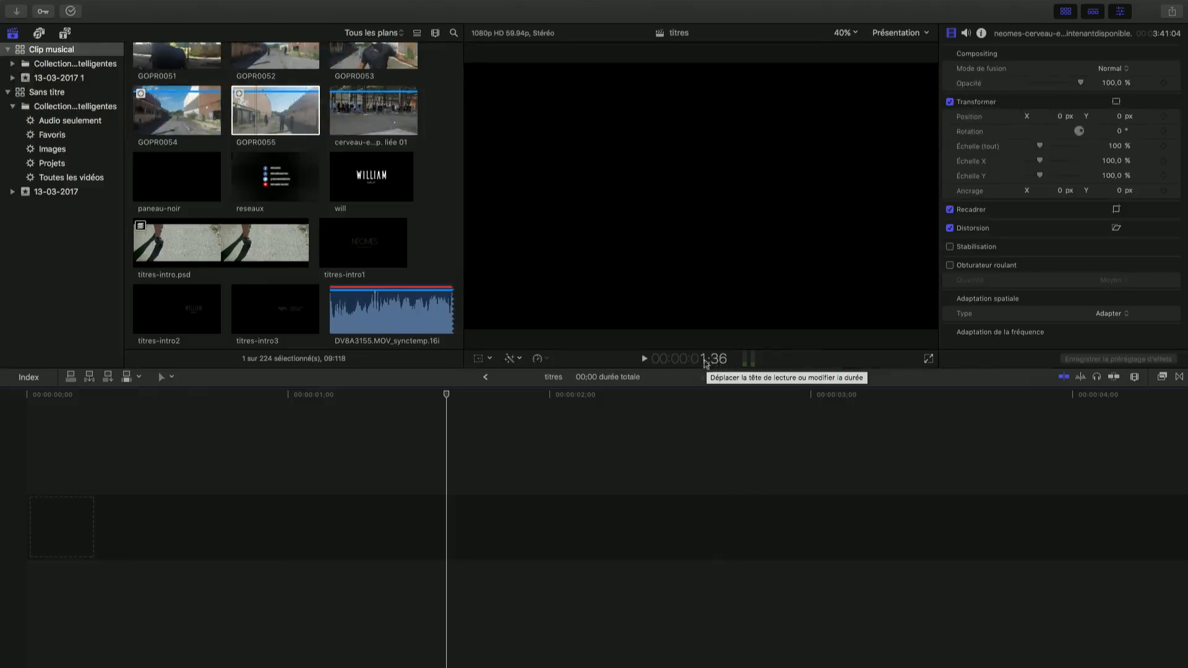
{"action": "left_click_drag", "start_coordinate": [439, 413], "coordinate": [888, 402]}
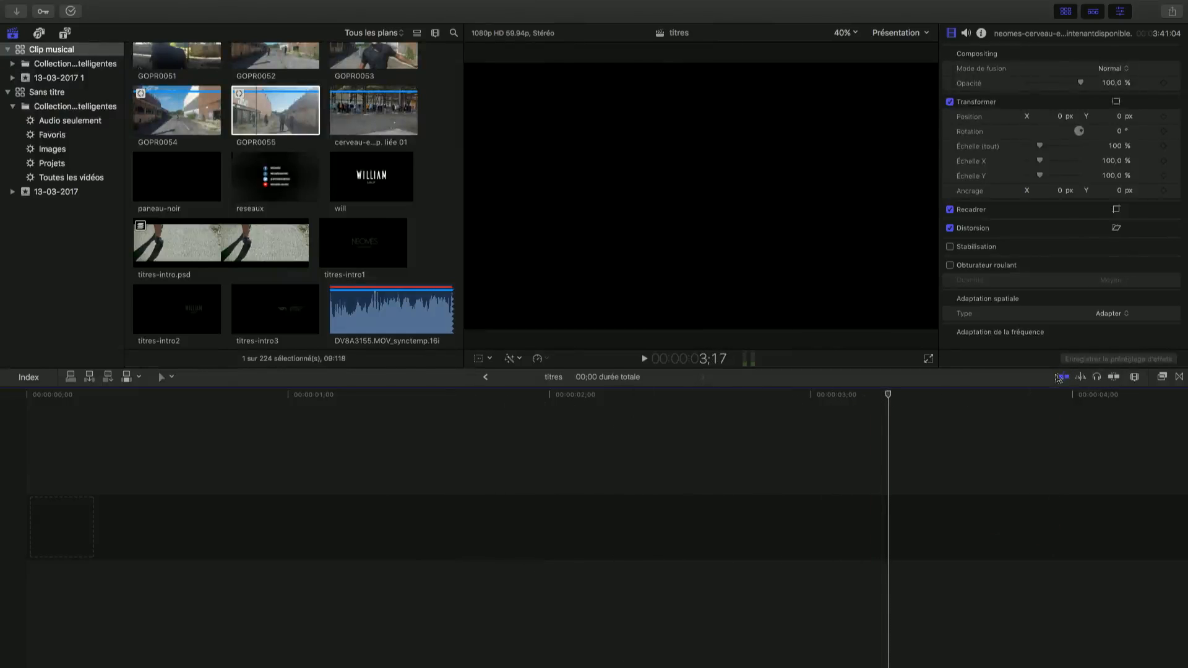
View the installed transitions and switch to the installed effects, leaving the effects browser open
{"action": "left_click", "coordinate": [1180, 377]}
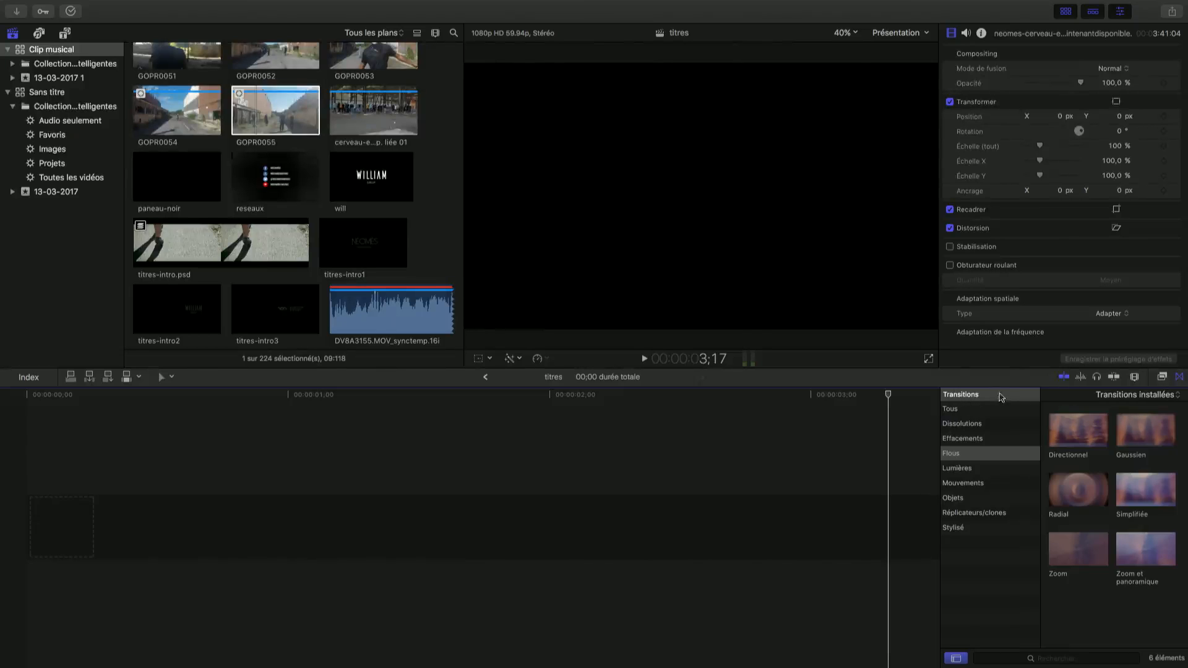
{"action": "left_click", "coordinate": [1162, 377]}
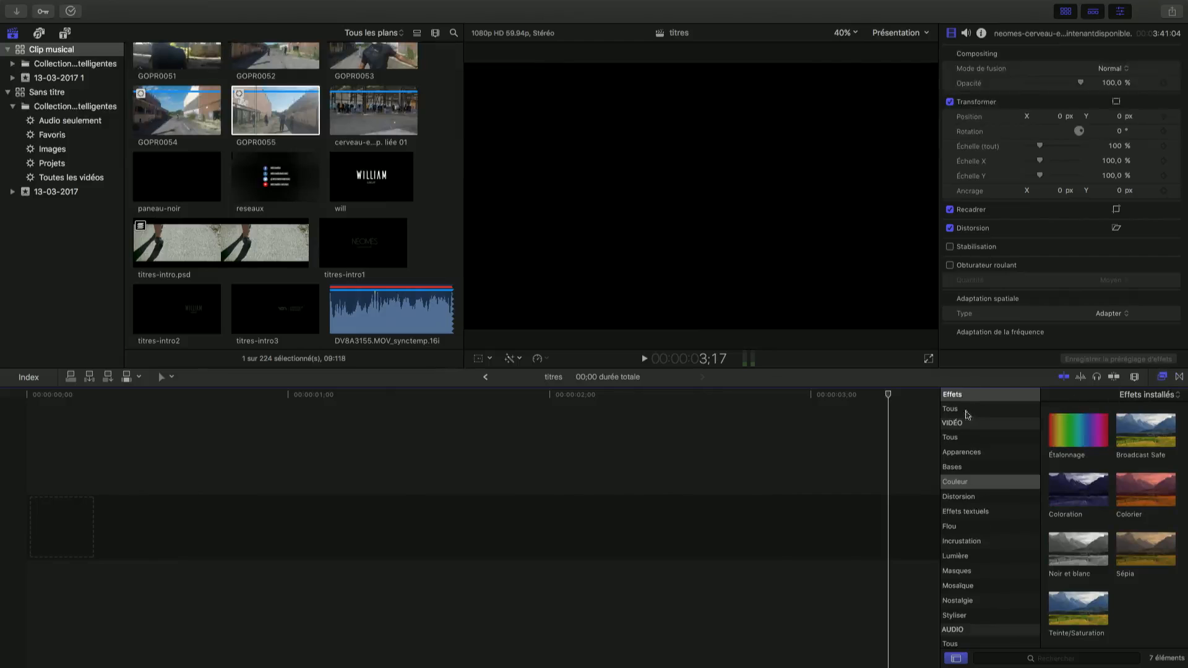
{"action": "left_click", "coordinate": [1161, 377]}
{"action": "left_click", "coordinate": [1163, 377]}
{"action": "left_click", "coordinate": [1163, 378]}
{"action": "left_click", "coordinate": [1165, 377]}
Increase the timeline zoom slightly in the clip appearance settings
{"action": "left_click", "coordinate": [1135, 378]}
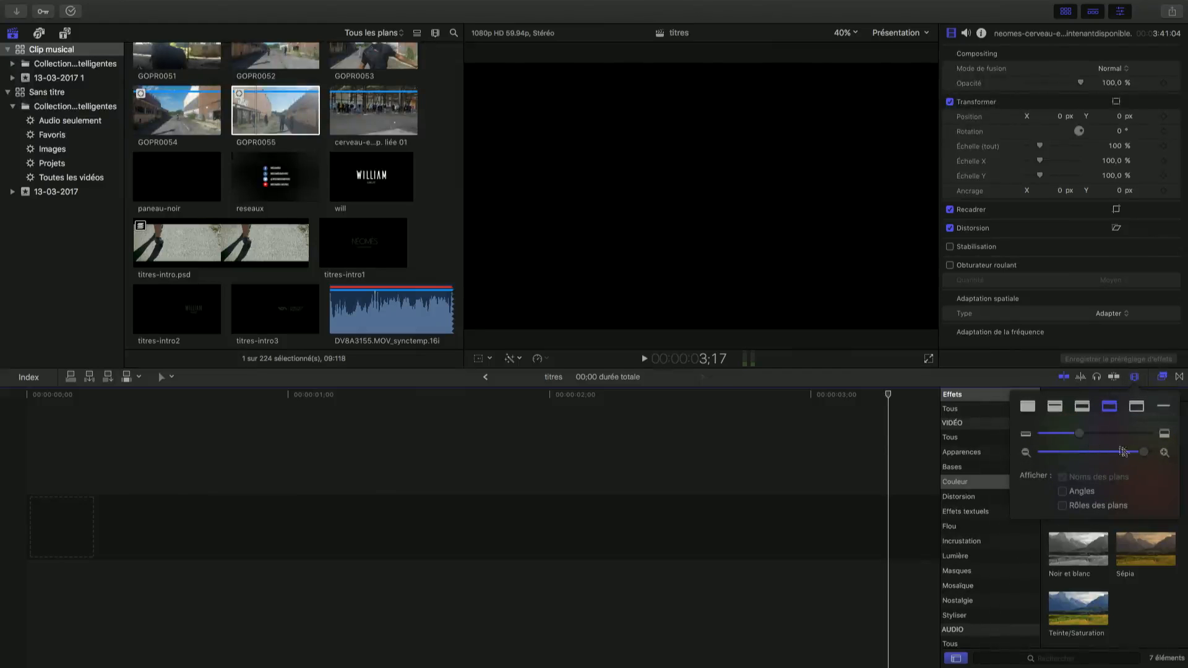
{"action": "mouse_move", "coordinate": [1145, 453]}
{"action": "left_mouse_down"}
{"action": "mouse_move", "coordinate": [1111, 455]}
{"action": "mouse_move", "coordinate": [1150, 454]}
{"action": "left_mouse_up"}
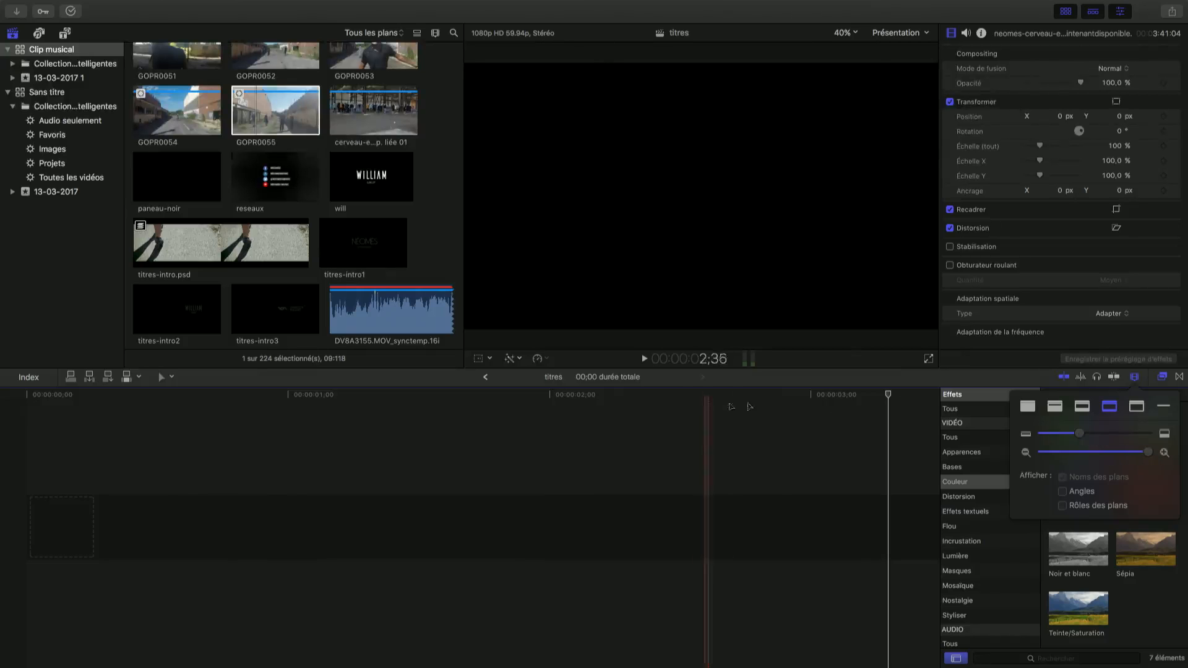
{"action": "left_click", "coordinate": [1134, 377]}
Place the GOPR0053 clip at the start of the empty timeline of the titres project
{"action": "left_click_drag", "start_coordinate": [272, 121], "coordinate": [835, 399]}
{"action": "left_click", "coordinate": [277, 110]}
{"action": "left_click", "coordinate": [374, 102]}
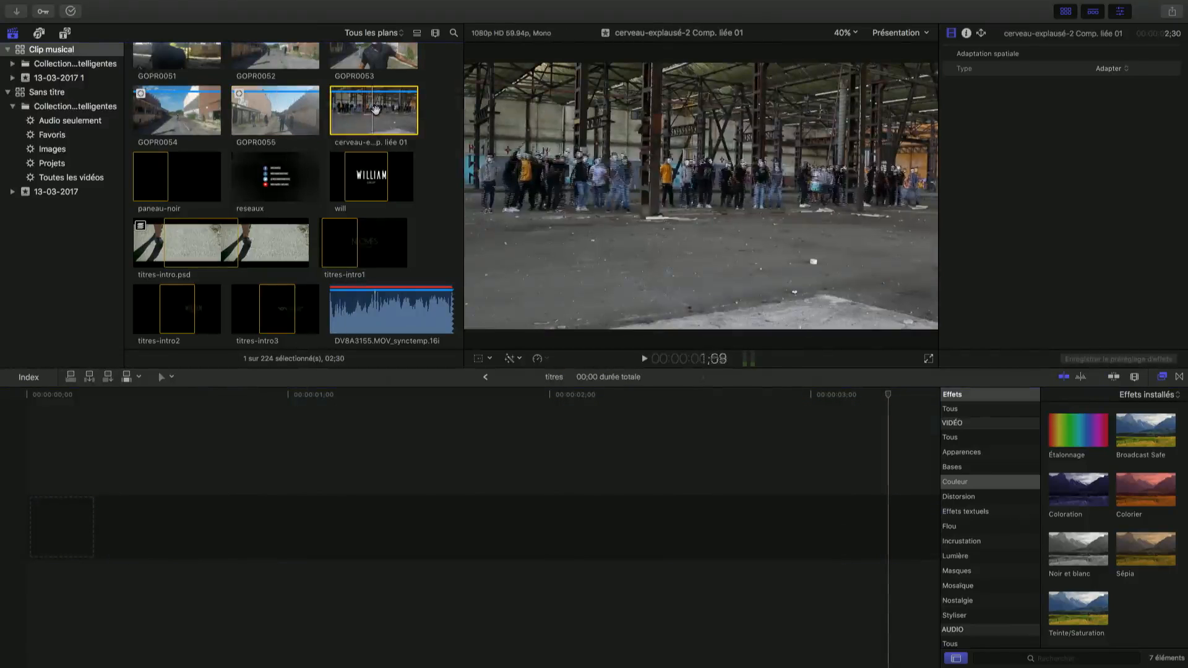
{"action": "scroll", "coordinate": [374, 124], "scroll_direction": "up", "scroll_amount": 5}
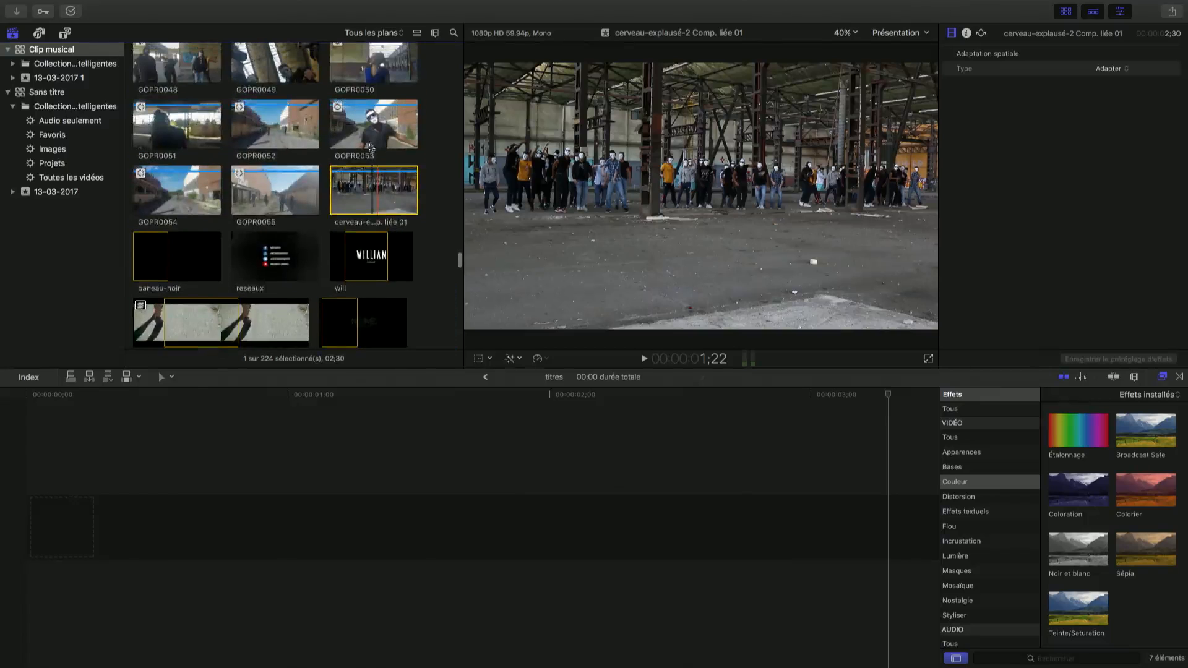
{"action": "left_click_drag", "start_coordinate": [367, 173], "coordinate": [25, 520]}
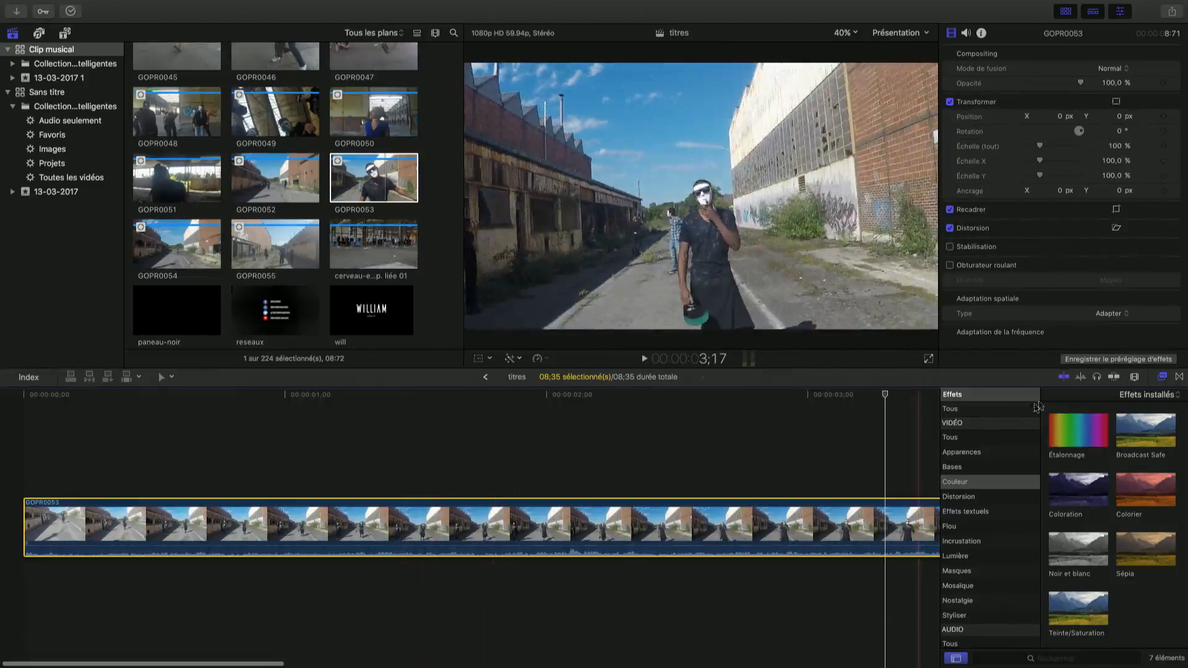
Zoom the timeline all the way out and reduce the clip height in the clip appearance settings
{"action": "left_click", "coordinate": [1135, 378]}
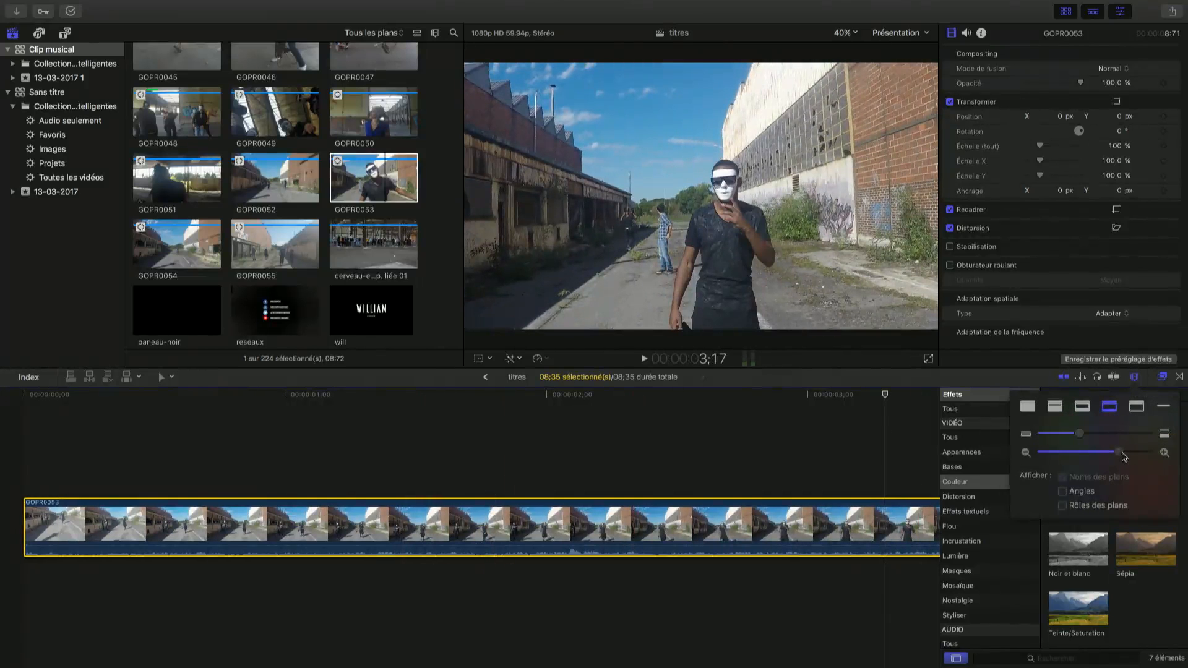
{"action": "left_click_drag", "start_coordinate": [1121, 456], "coordinate": [1051, 438]}
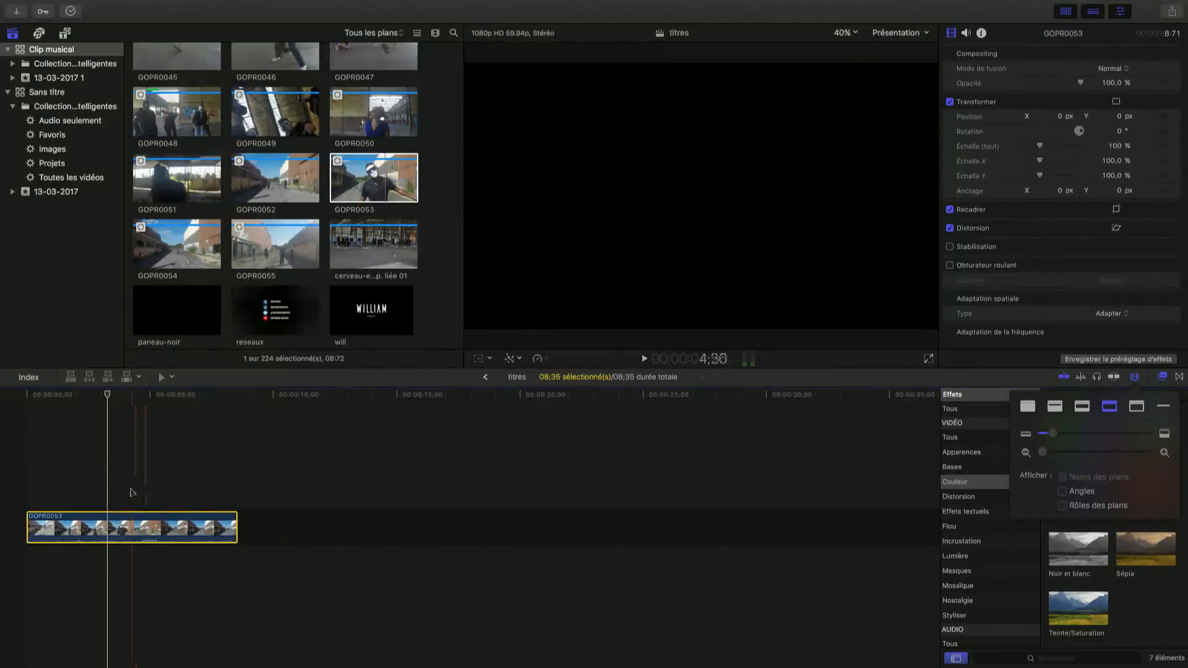
Delete the GOPR0053 clip from the timeline, and close the effects and transitions browser
{"action": "left_click", "coordinate": [137, 524]}
{"action": "key", "text": "Delete"}
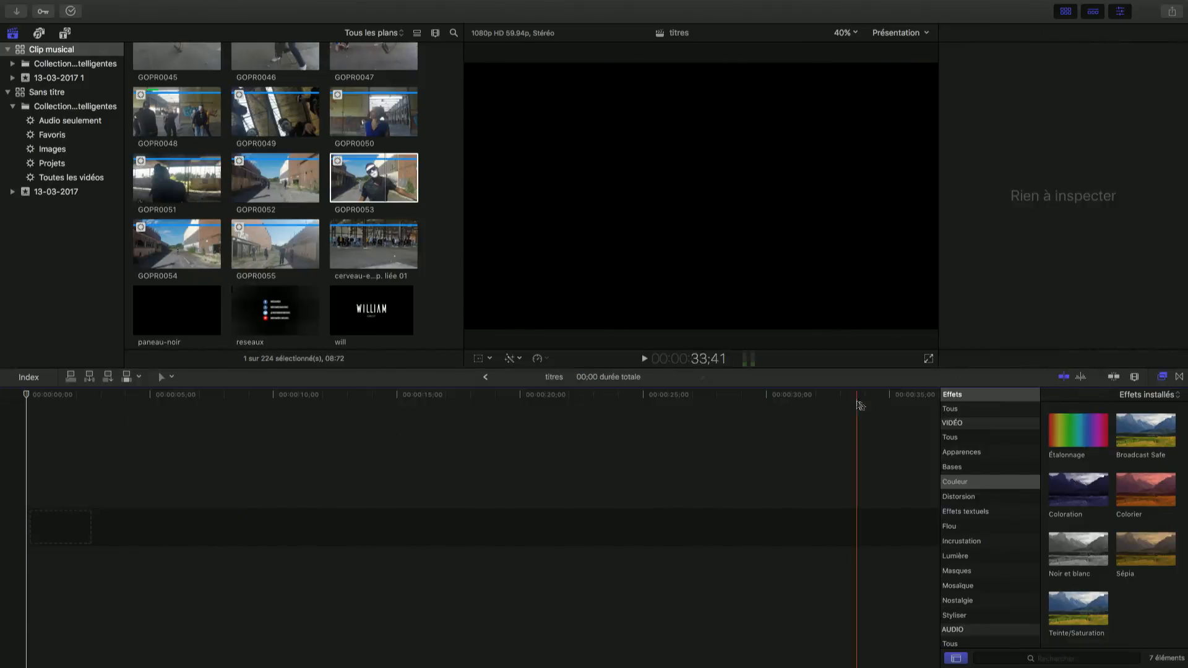
{"action": "left_click", "coordinate": [1180, 377]}
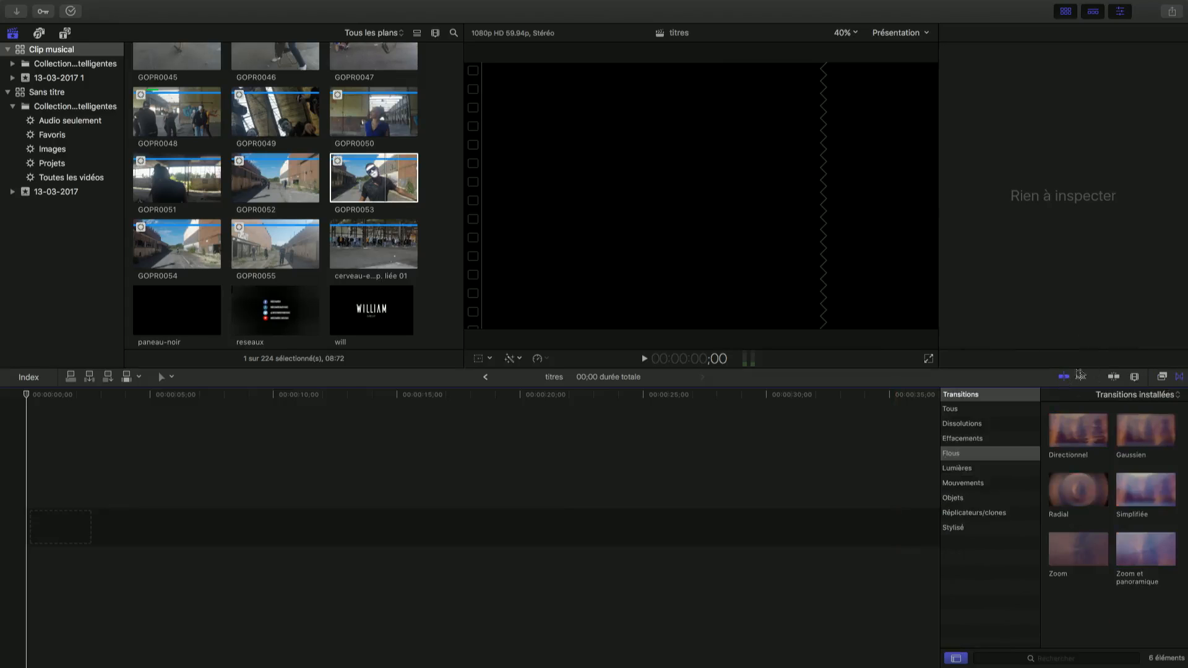
{"action": "left_click", "coordinate": [1179, 379]}
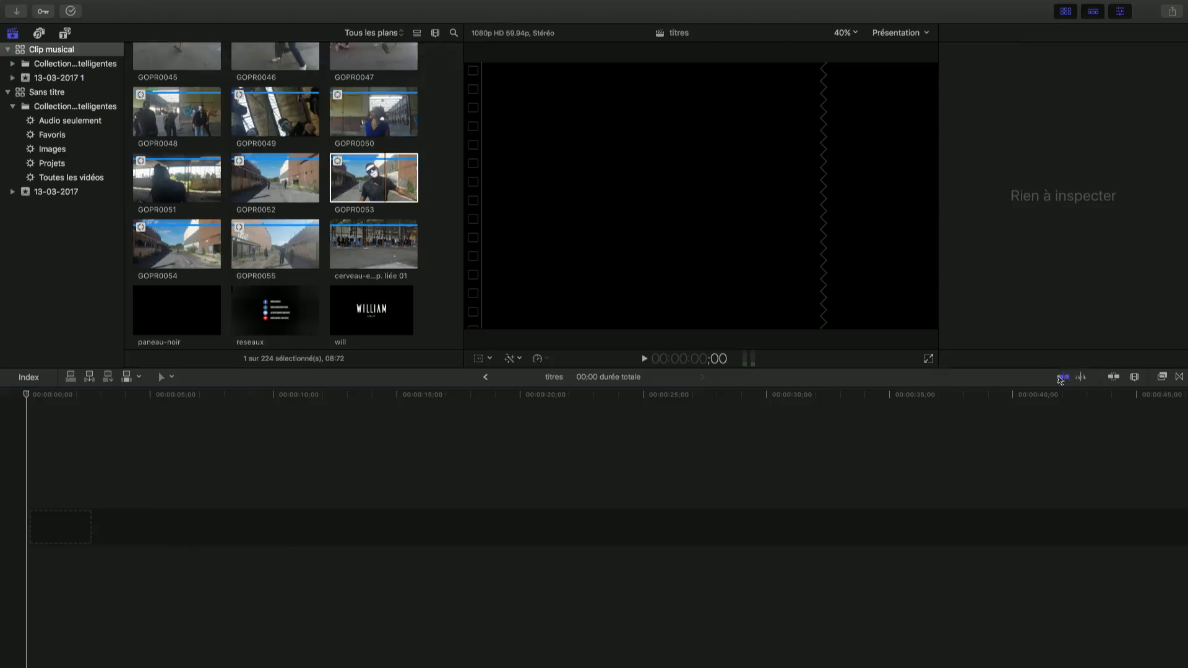
Turn skimming off and back on while trying it on the cerveau-explausé-2 Comp. liée 01 clip, and enable timeline snapping
{"action": "left_click", "coordinate": [355, 248]}
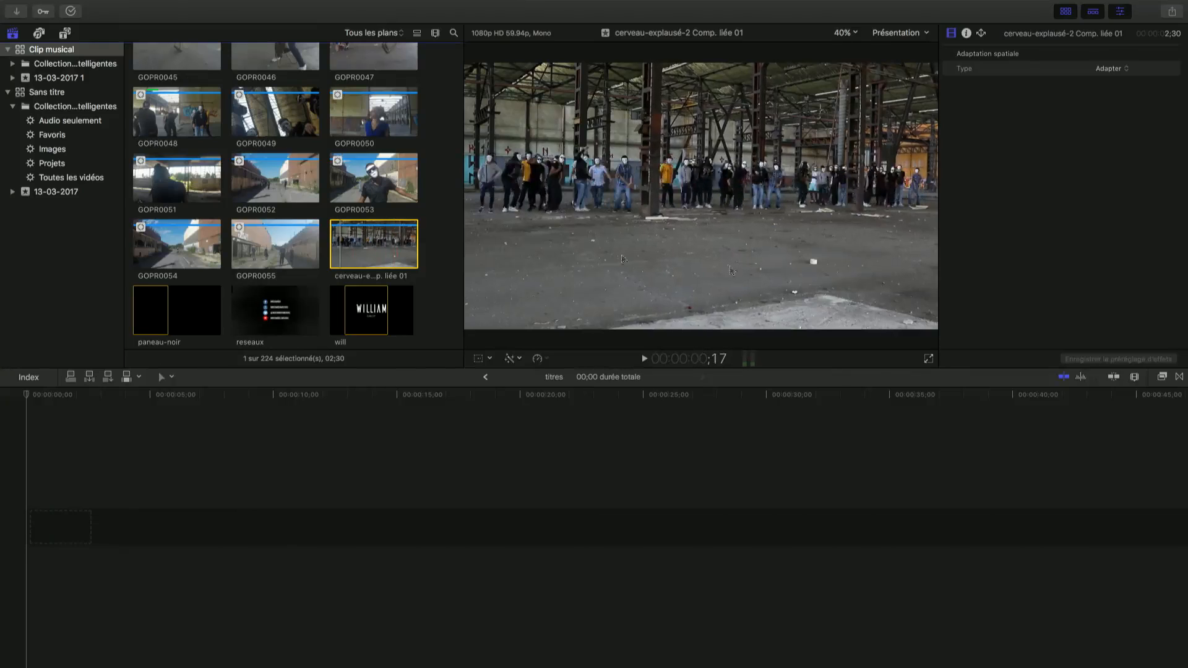
{"action": "left_click", "coordinate": [1064, 377]}
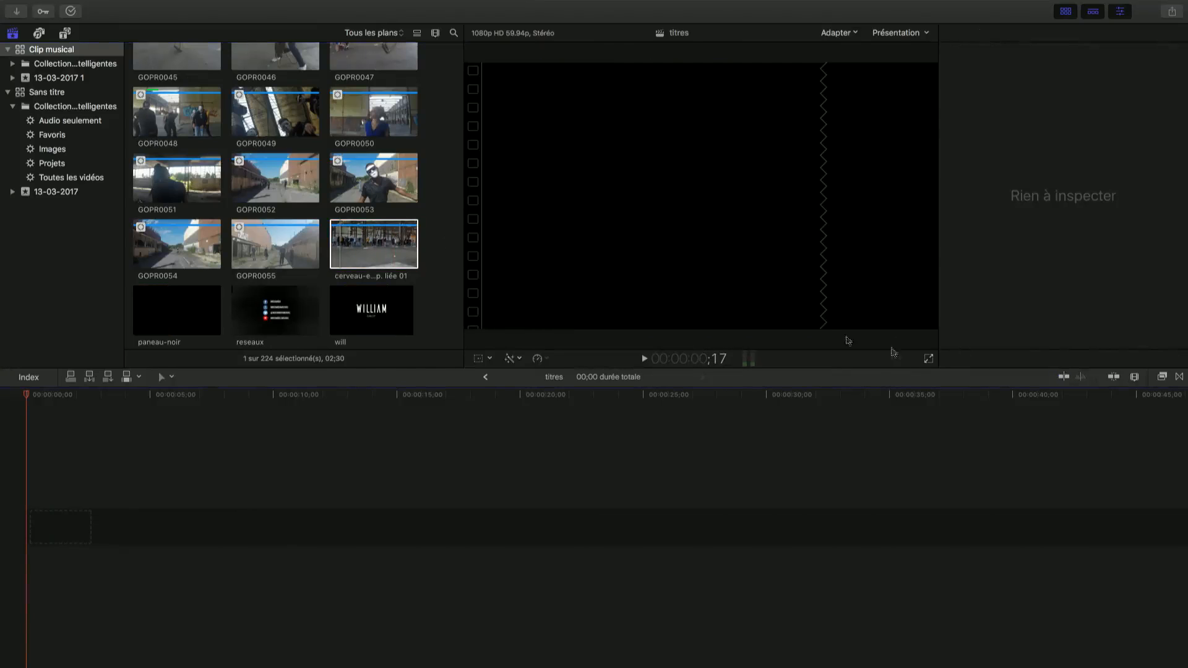
{"action": "left_click", "coordinate": [377, 241]}
{"action": "left_click", "coordinate": [433, 212]}
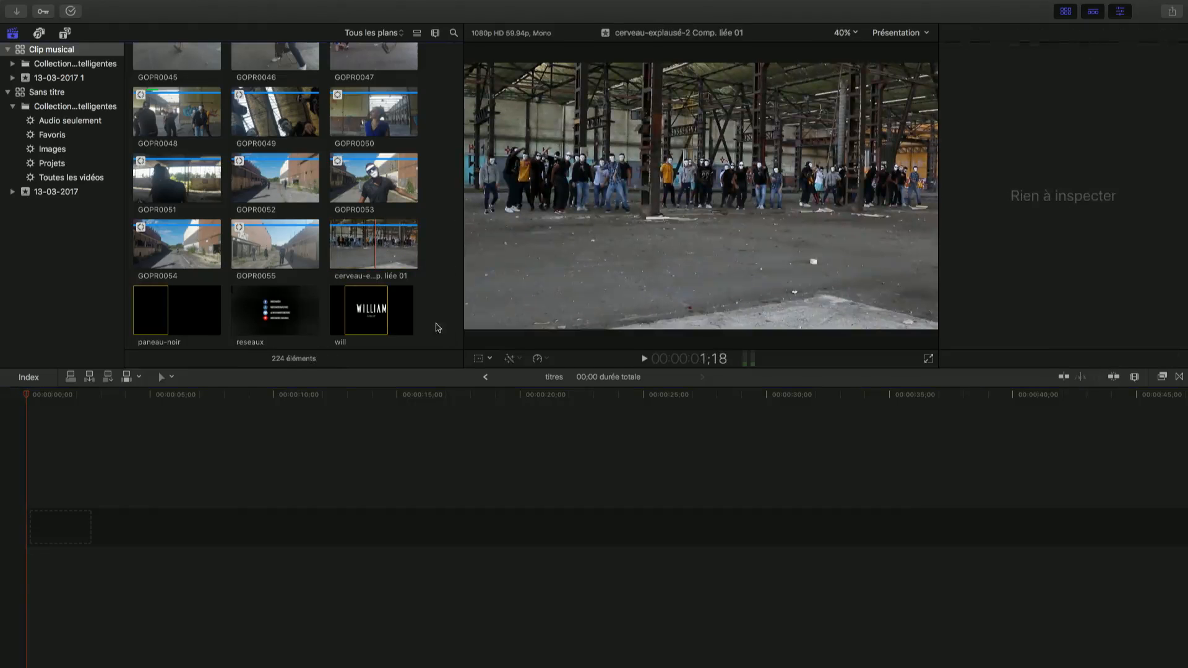
{"action": "left_click", "coordinate": [1113, 378]}
{"action": "left_click", "coordinate": [1063, 377]}
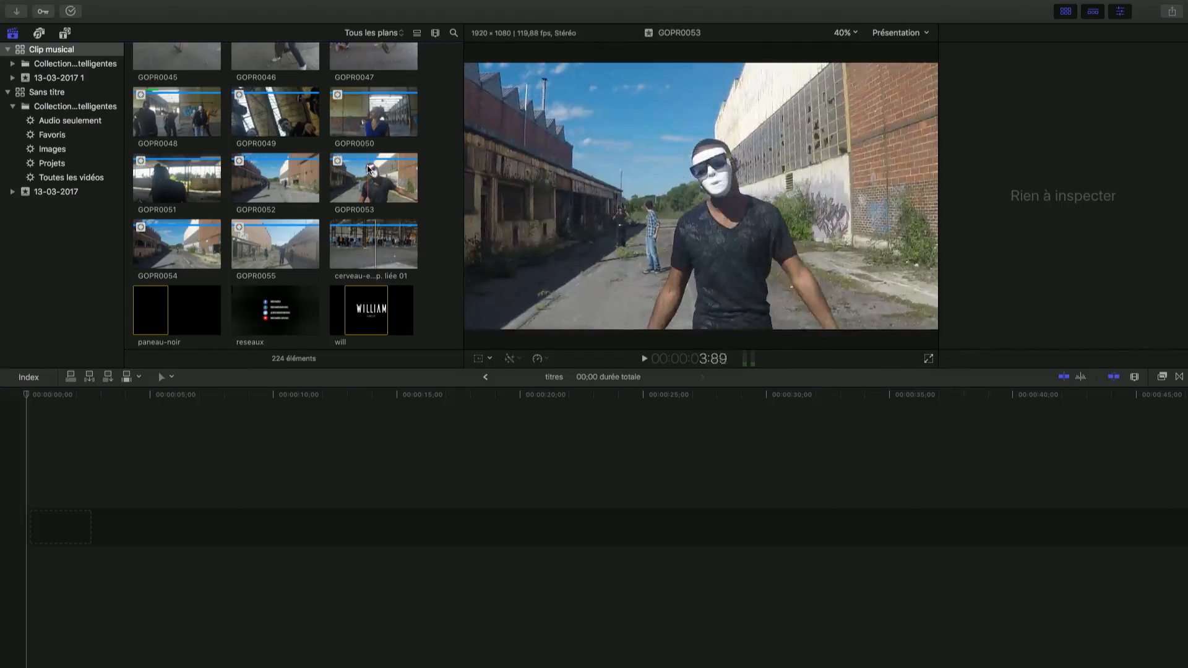
Place a range of the GOPR0053 clip at the timeline start and snap the GOPR0052 clip to its end
{"action": "left_click_drag", "start_coordinate": [369, 177], "coordinate": [30, 519]}
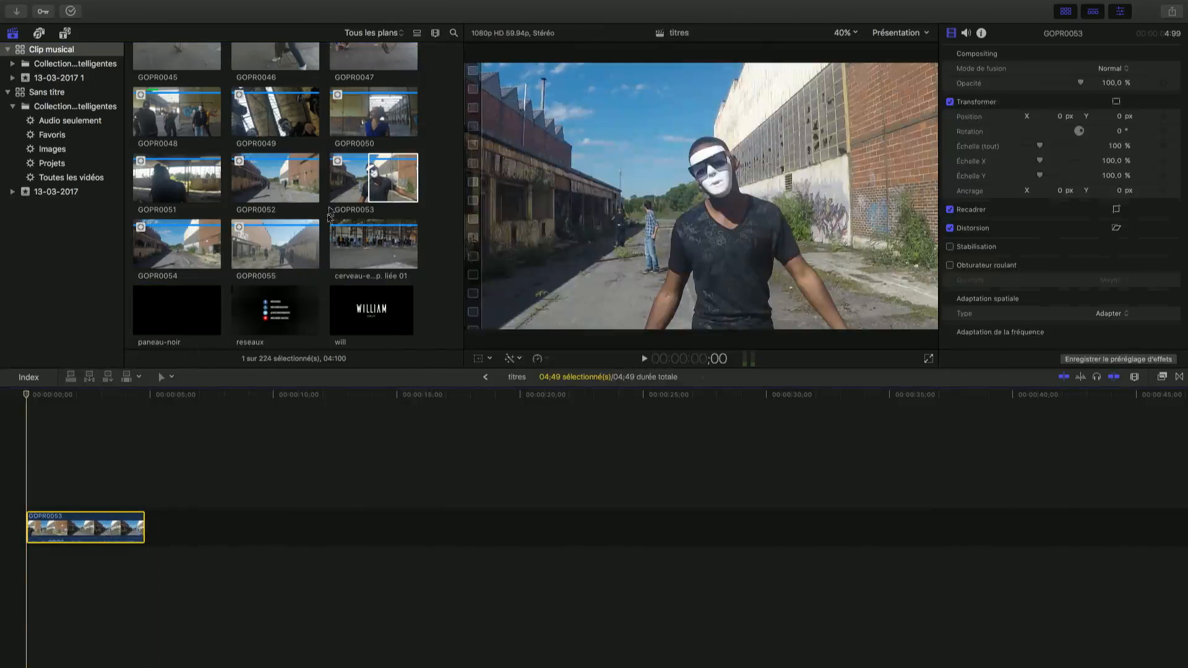
{"action": "left_click", "coordinate": [277, 177]}
{"action": "left_click_drag", "start_coordinate": [277, 176], "coordinate": [147, 525]}
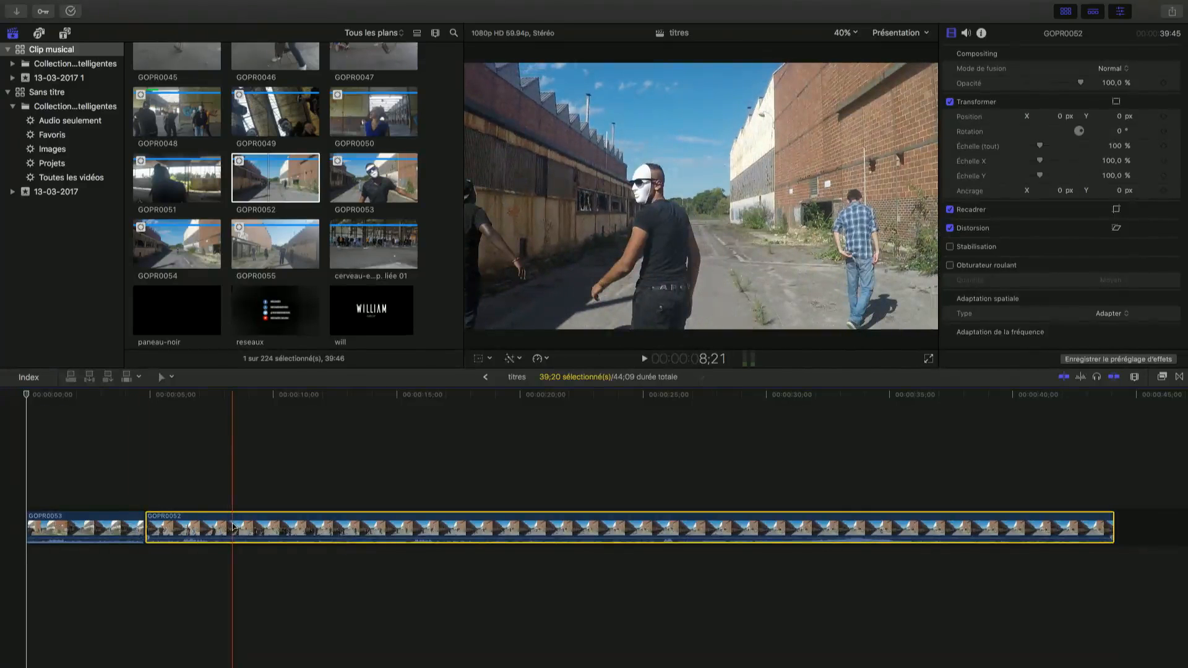
Delete the GOPR0052 and GOPR0053 clips so that the titres timeline is empty
{"action": "key", "text": "Delete"}
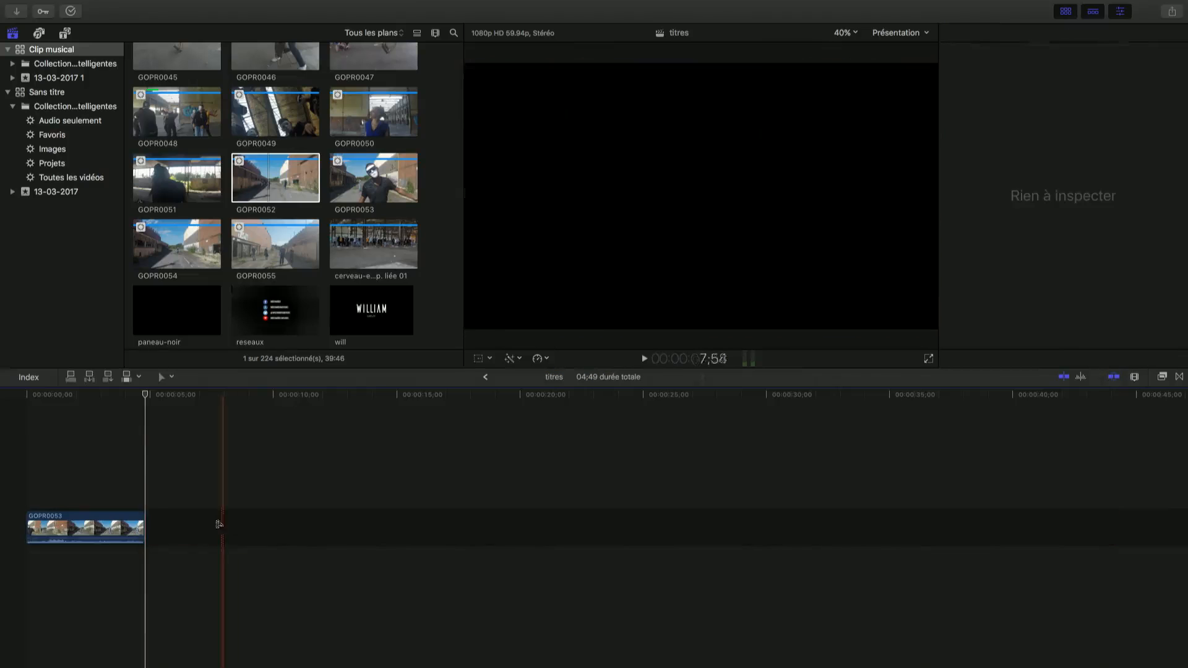
{"action": "left_click", "coordinate": [128, 530]}
{"action": "key", "text": "Delete"}
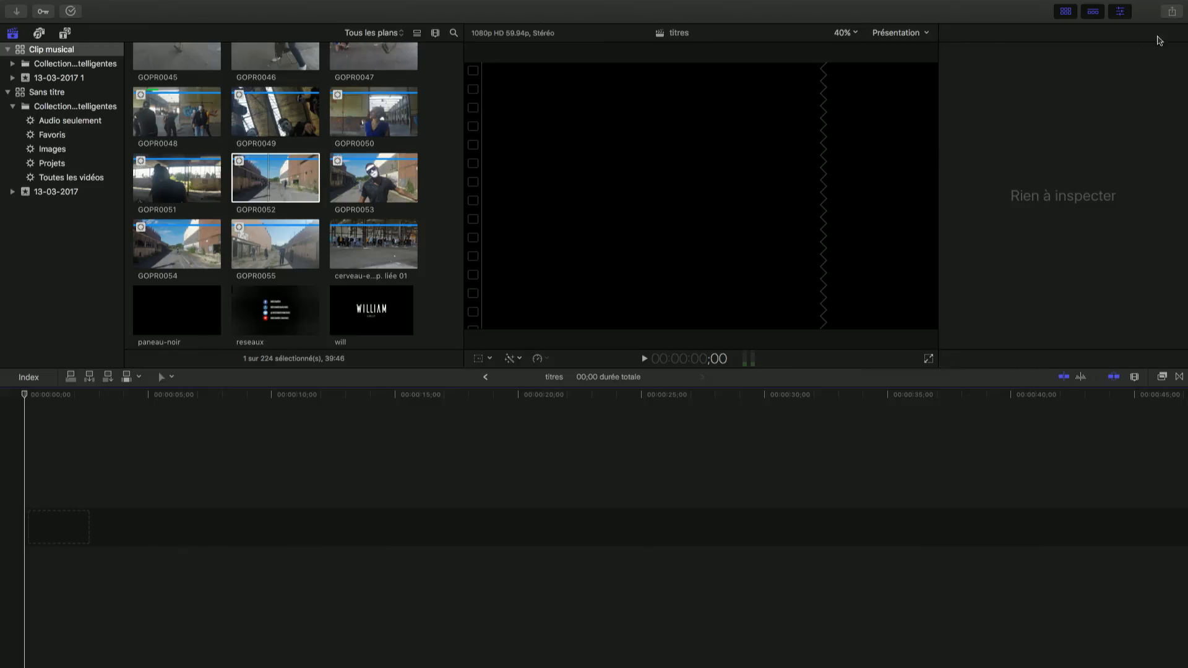
Examine the video properties of the GOPR0052 browser clip in the inspector and return to the empty timeline
{"action": "left_click", "coordinate": [371, 243]}
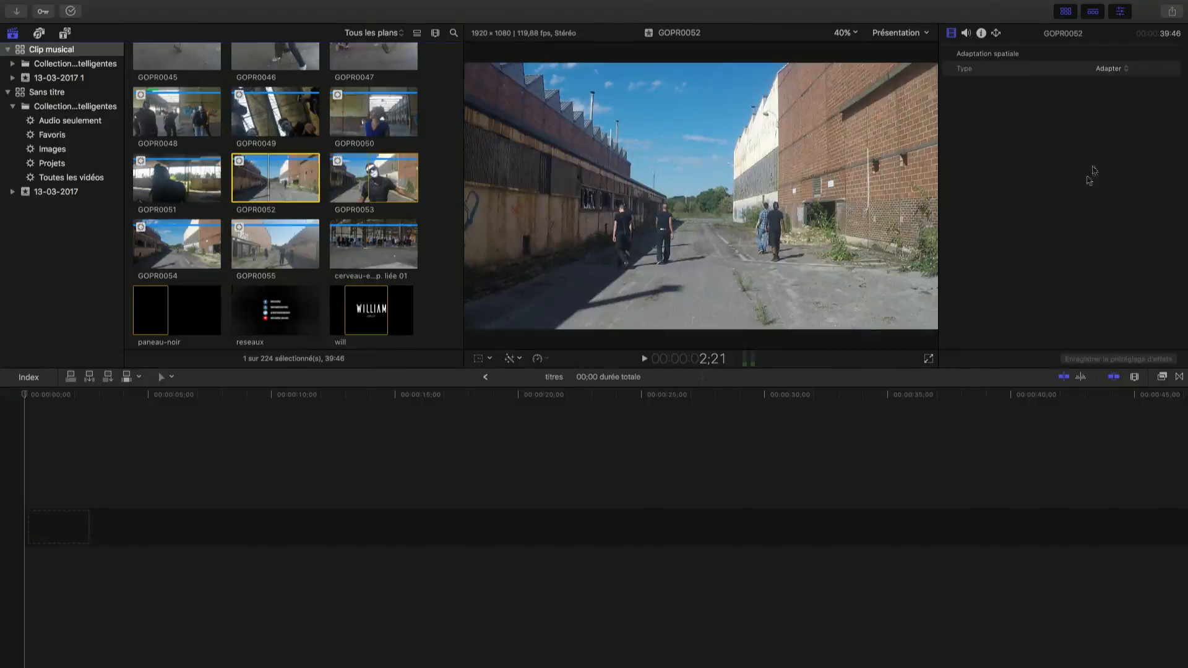
{"action": "left_click", "coordinate": [953, 36]}
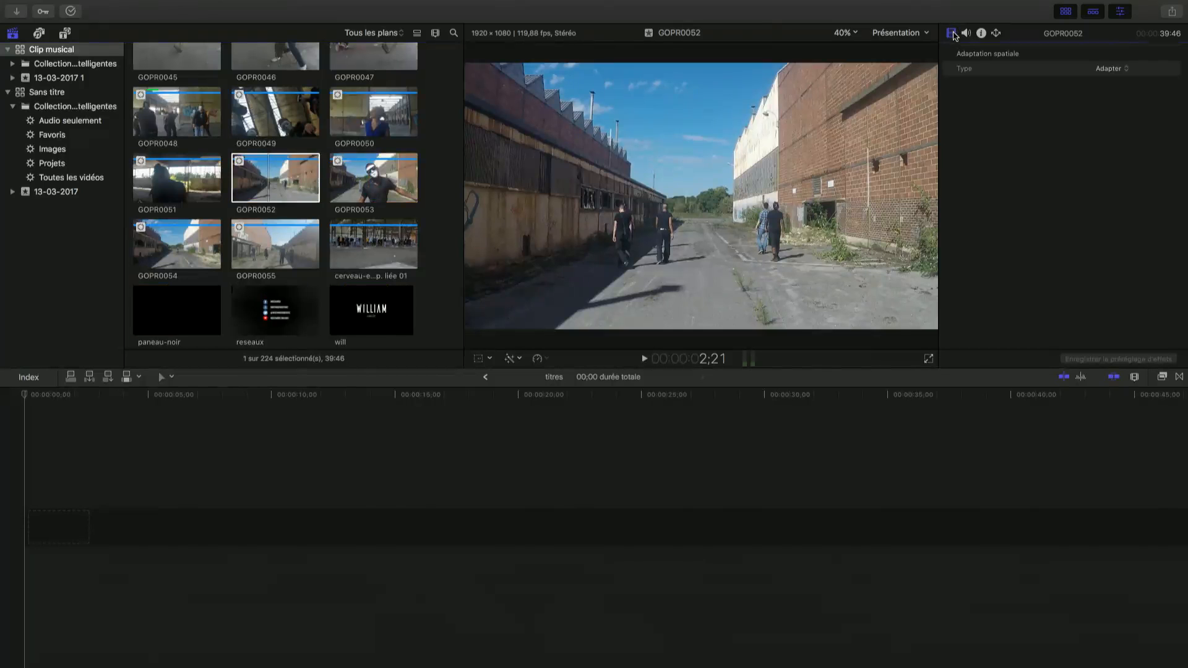
{"action": "left_click", "coordinate": [527, 469]}
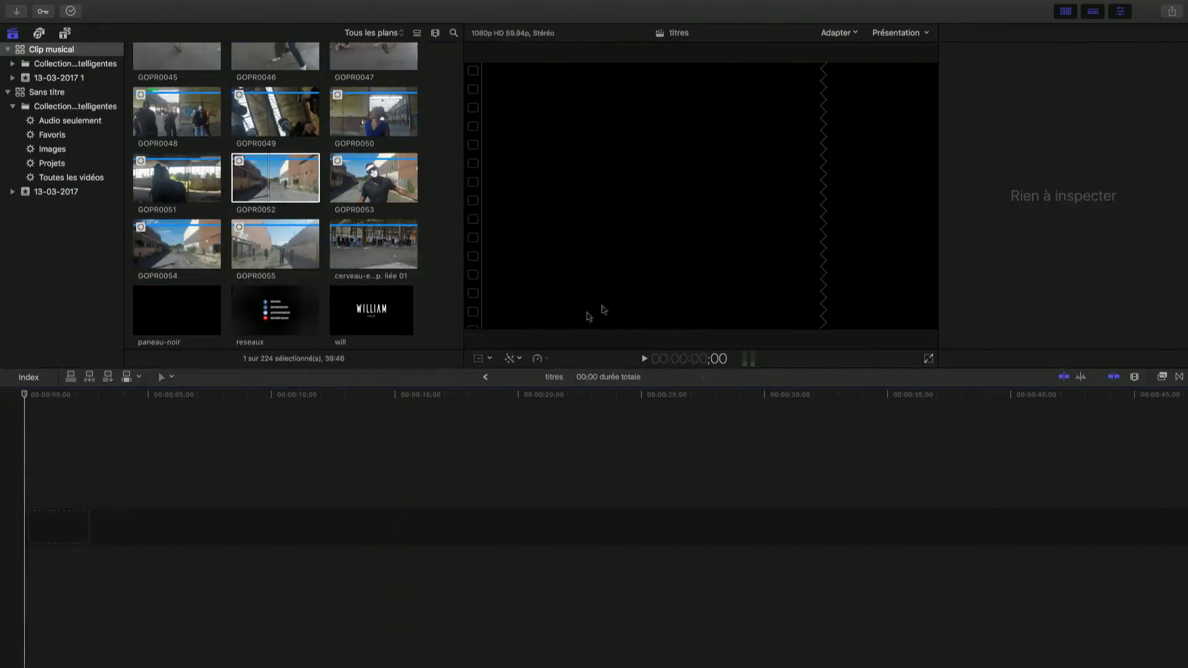
Place the cerveau-explausé-2 Comp. liée 01 clip about 6.7 seconds into the timeline and examine its information in the inspector
{"action": "left_click_drag", "start_coordinate": [382, 241], "coordinate": [191, 536]}
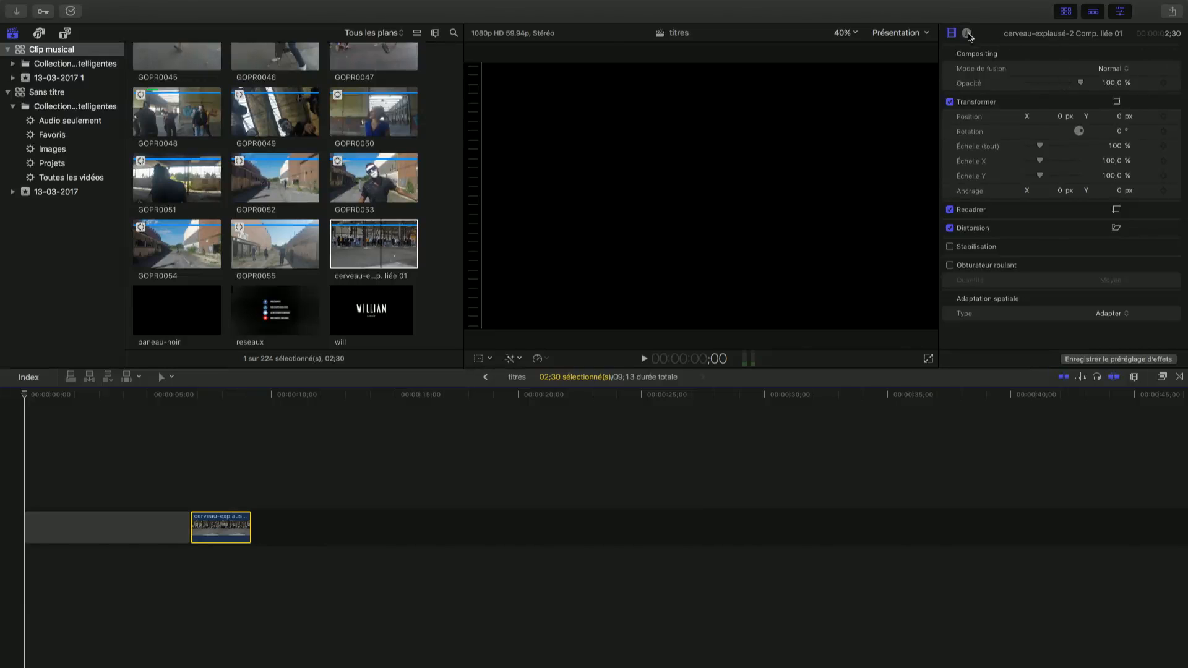
{"action": "left_click", "coordinate": [967, 35]}
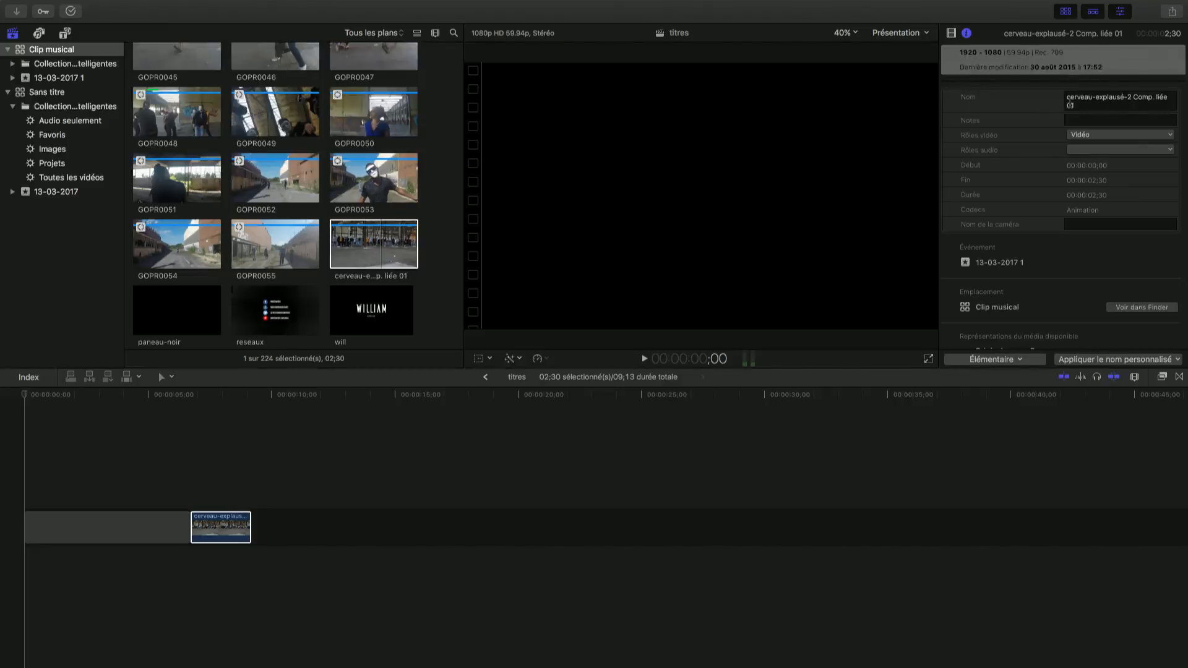
{"action": "scroll", "coordinate": [1028, 135], "scroll_direction": "down", "scroll_amount": 2}
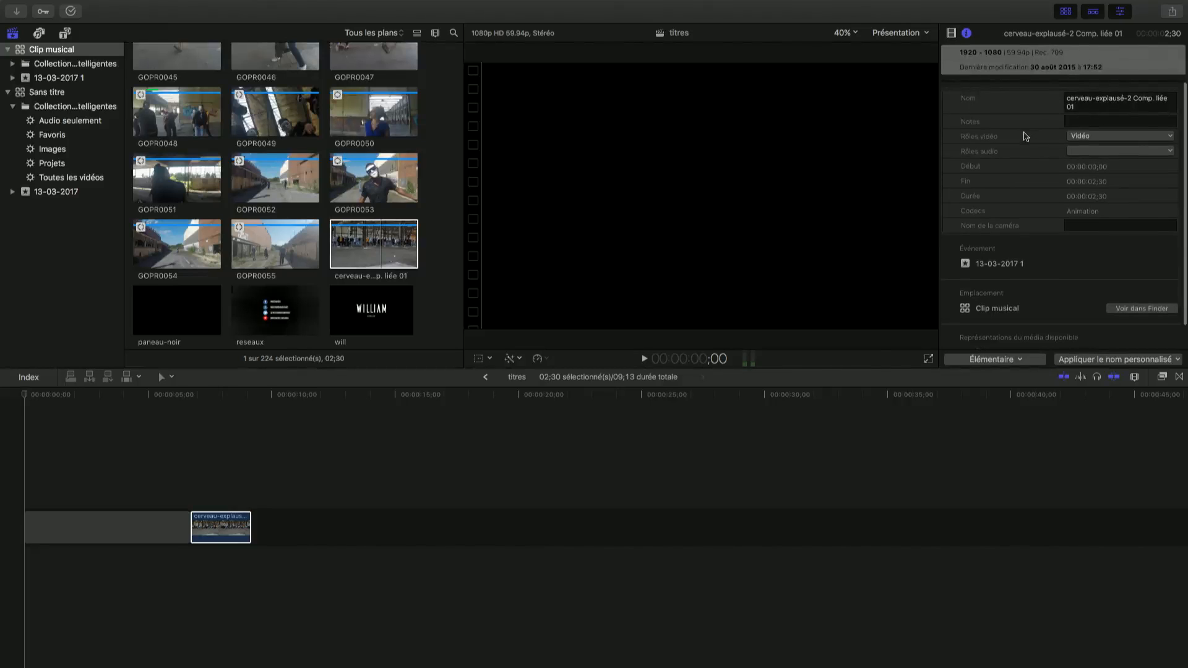
{"action": "scroll", "coordinate": [1026, 136], "scroll_direction": "up", "scroll_amount": 2}
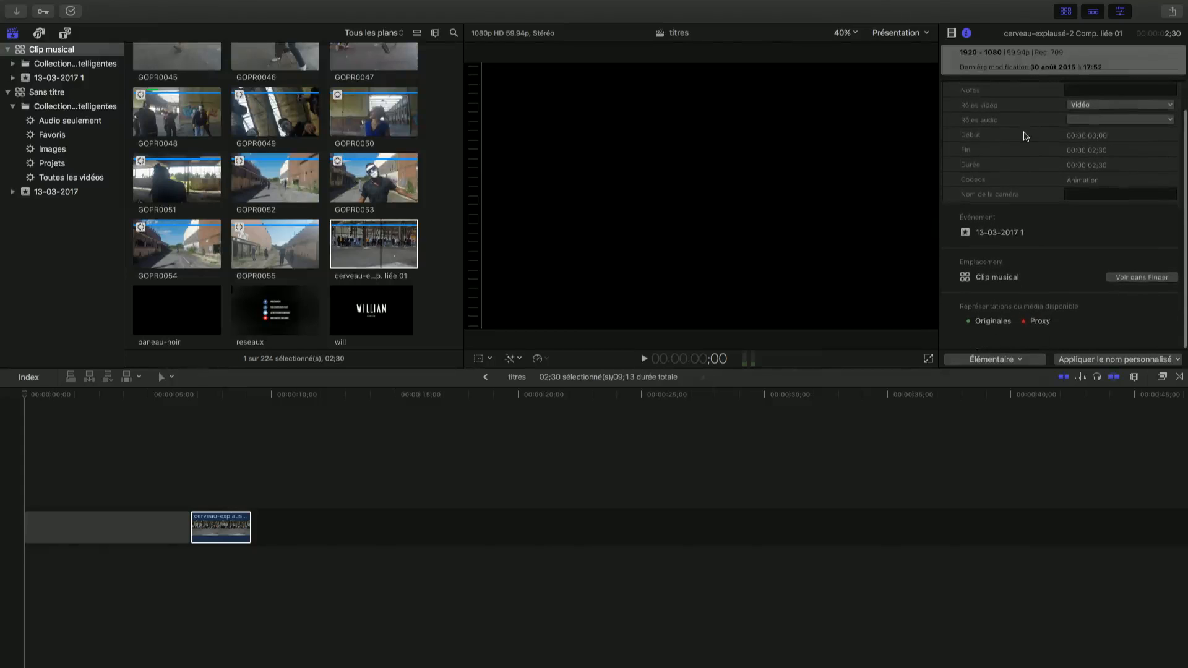
{"action": "scroll", "coordinate": [1024, 136], "scroll_direction": "down", "scroll_amount": 1}
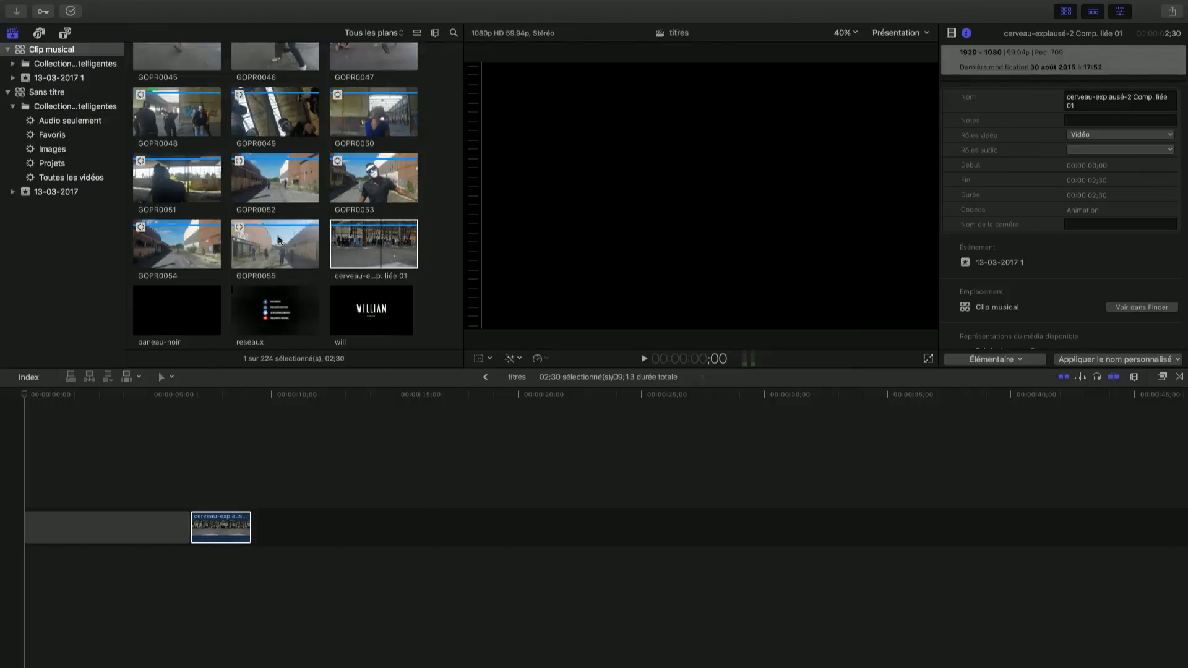
Add the selected range of the DV8A3230 clip directly after the cerveau-explausé-2 clip in the timeline
{"action": "scroll", "coordinate": [266, 217], "scroll_direction": "up", "scroll_amount": 6}
{"action": "scroll", "coordinate": [258, 198], "scroll_direction": "up", "scroll_amount": 10}
{"action": "scroll", "coordinate": [259, 198], "scroll_direction": "down", "scroll_amount": 3}
{"action": "left_click", "coordinate": [194, 257]}
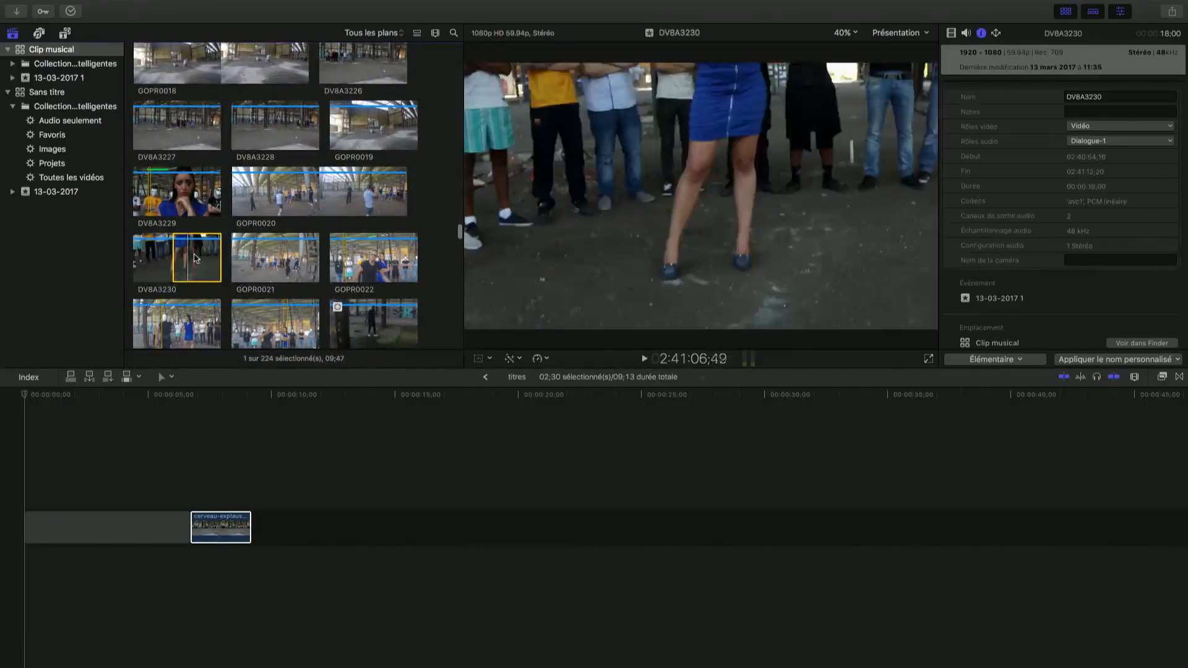
{"action": "left_click_drag", "start_coordinate": [193, 257], "coordinate": [254, 527]}
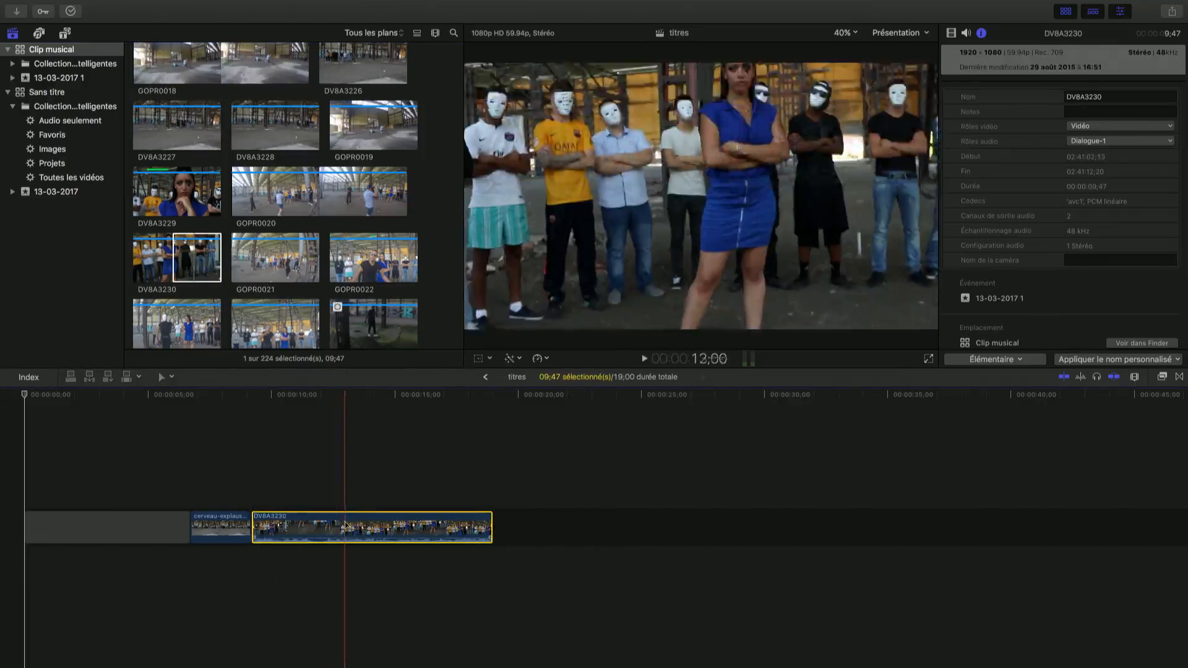
Examine the video and audio properties of the DV8A3230 timeline clip, switching its stereo Dialogue-1 component off and back on
{"action": "left_click", "coordinate": [358, 527]}
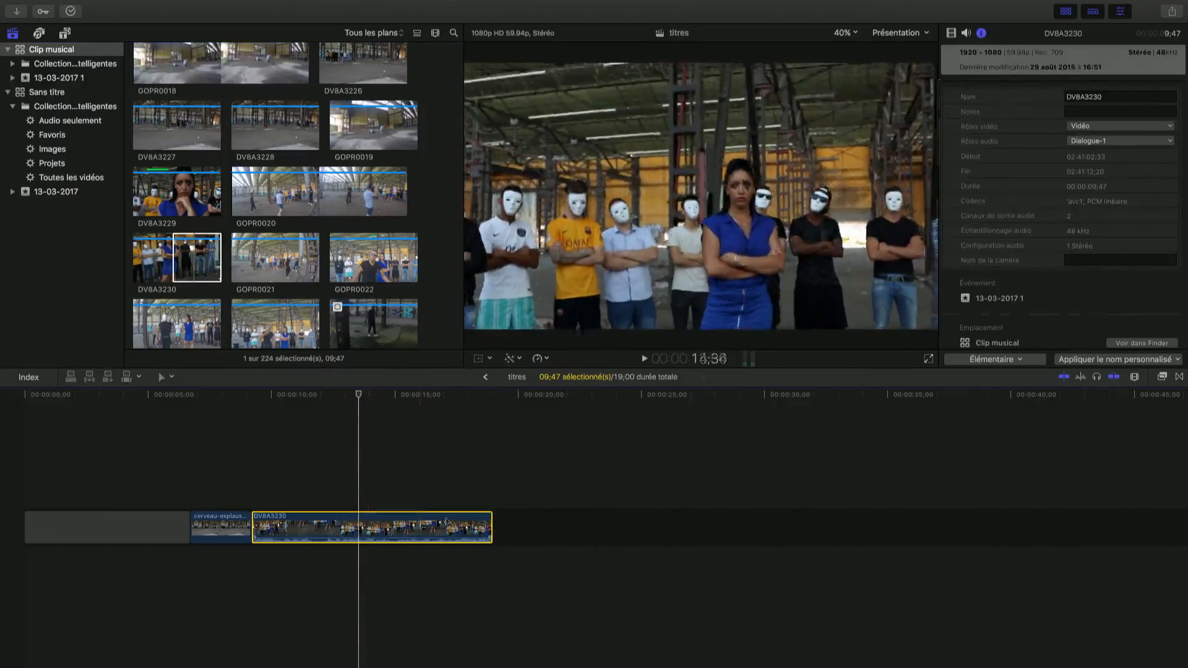
{"action": "left_click", "coordinate": [951, 34]}
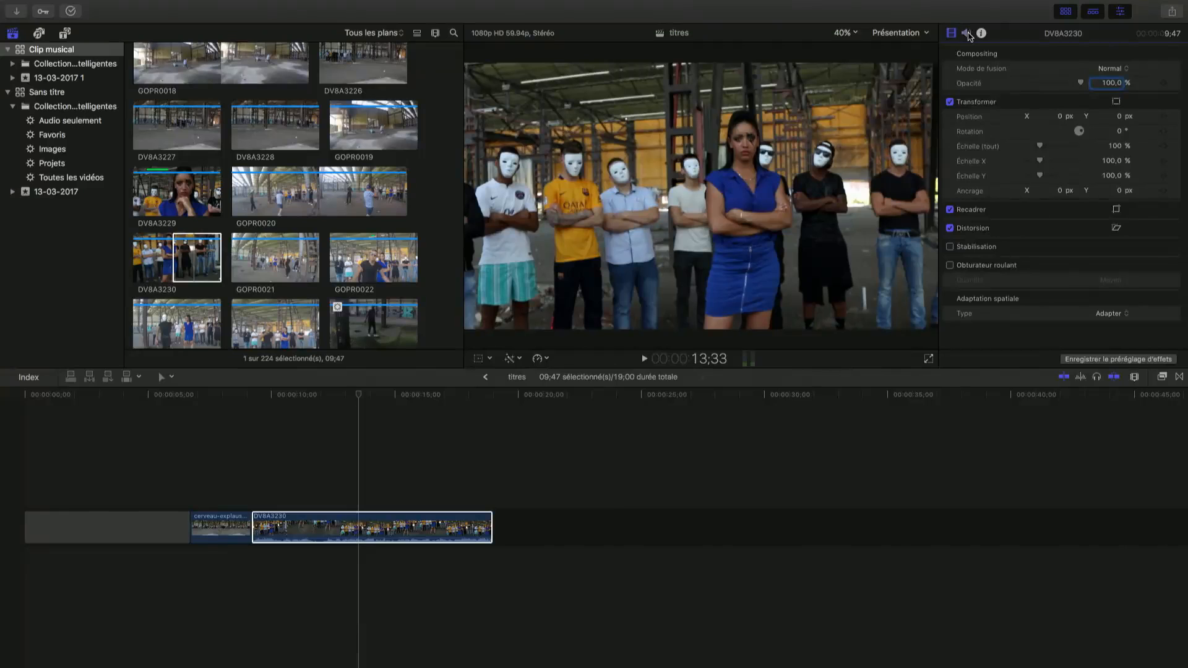
{"action": "left_click", "coordinate": [967, 34]}
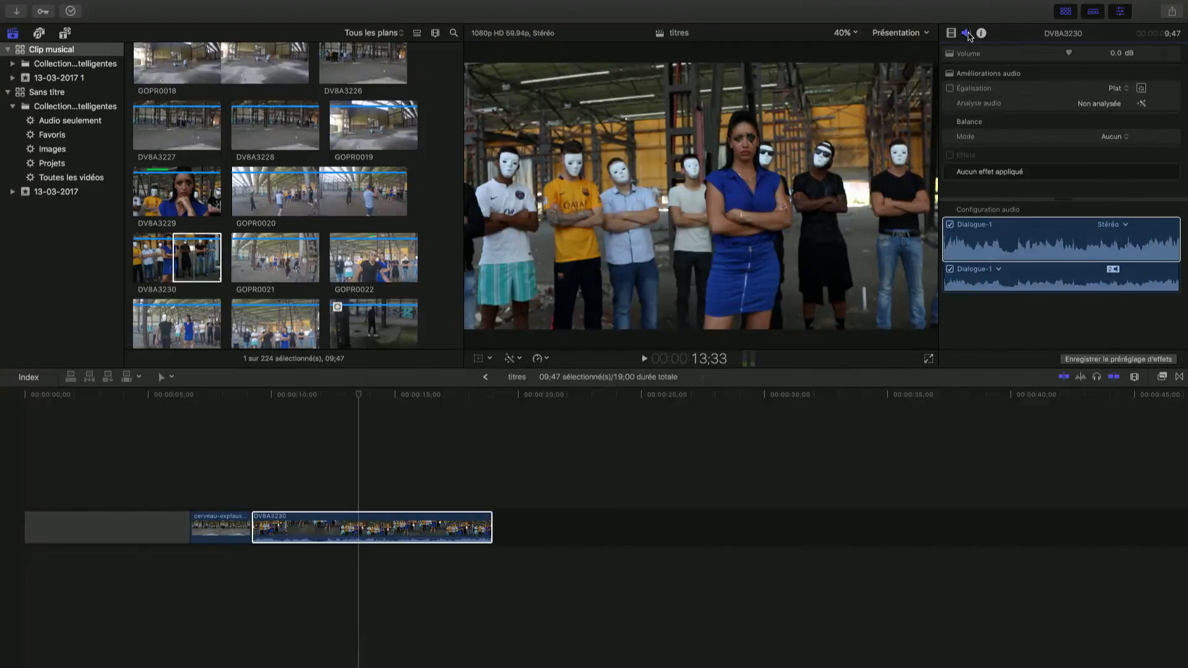
{"action": "left_click", "coordinate": [950, 225]}
{"action": "left_click", "coordinate": [950, 225]}
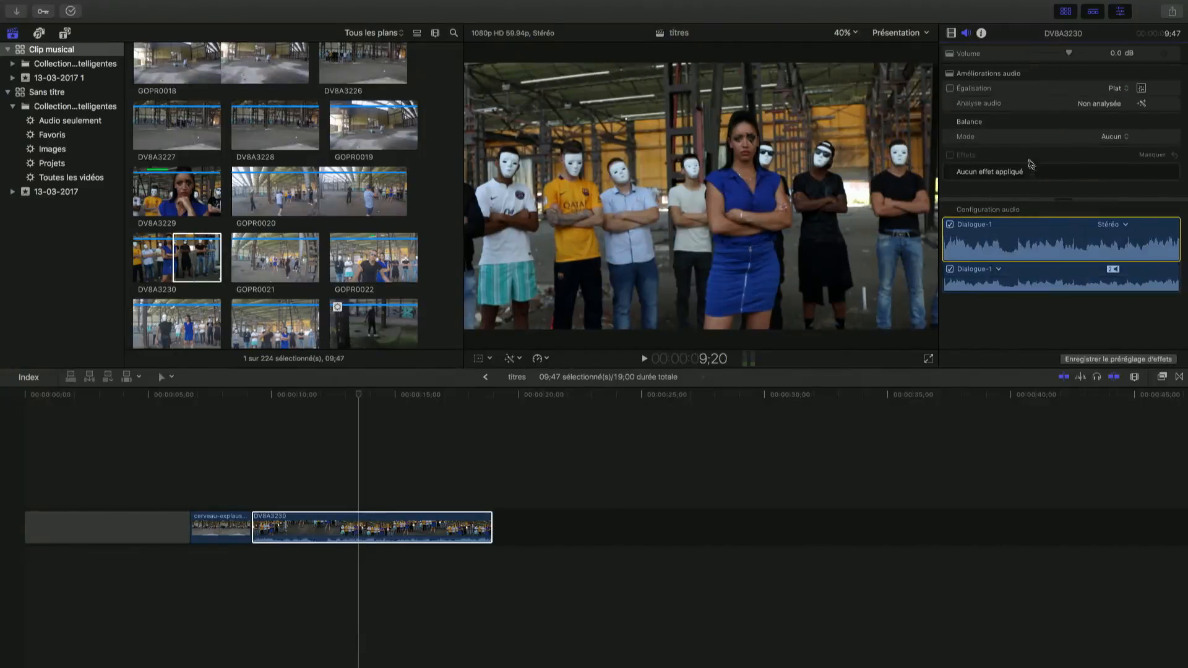